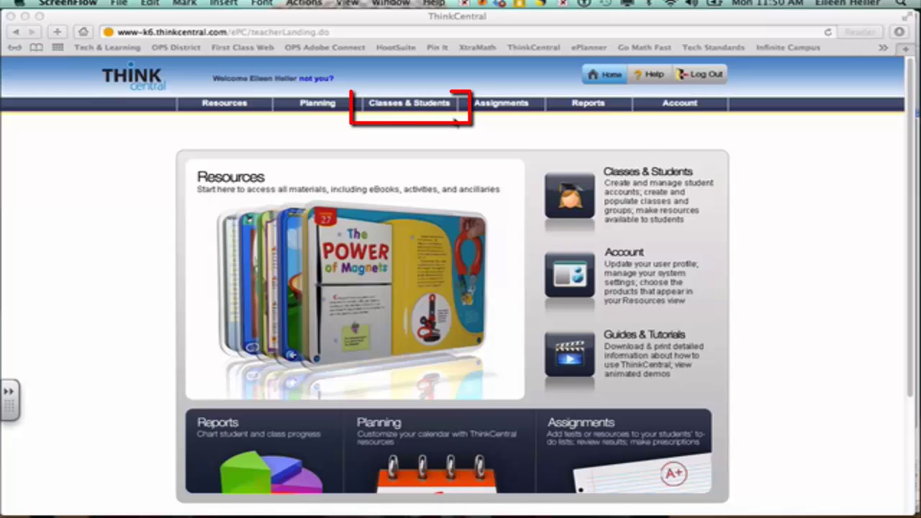
Go from Classes & Students through Manage Classes to a blank Add Class form.
left_click(410, 107)
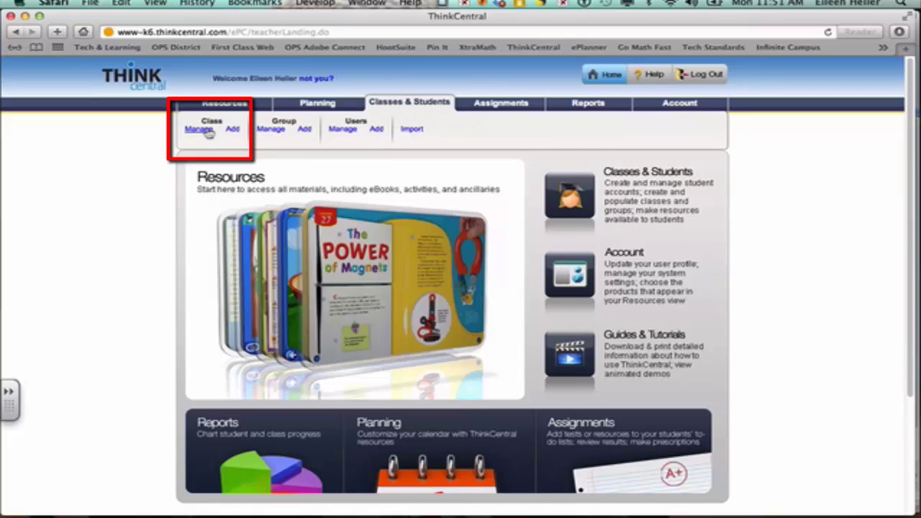
left_click(207, 132)
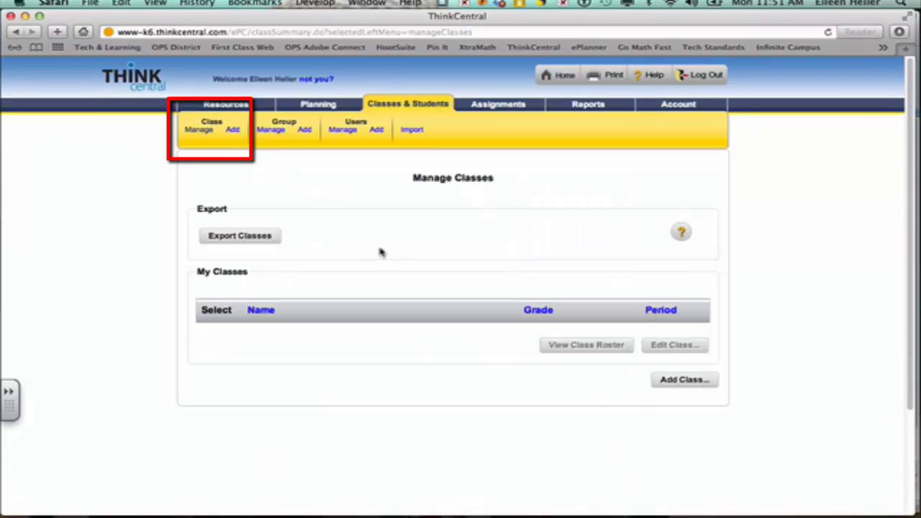
left_click(233, 131)
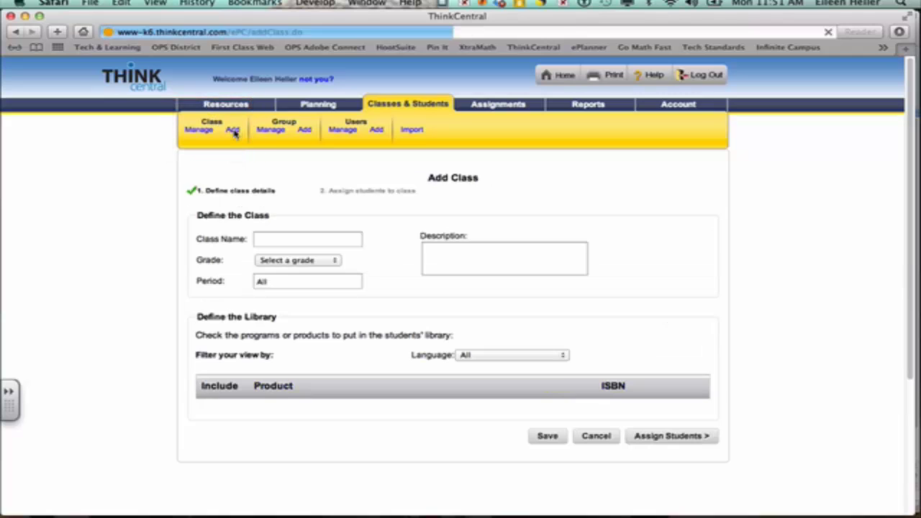
Name the class 'Heller 13-14' and set its grade to Grade 3.
left_click(296, 245)
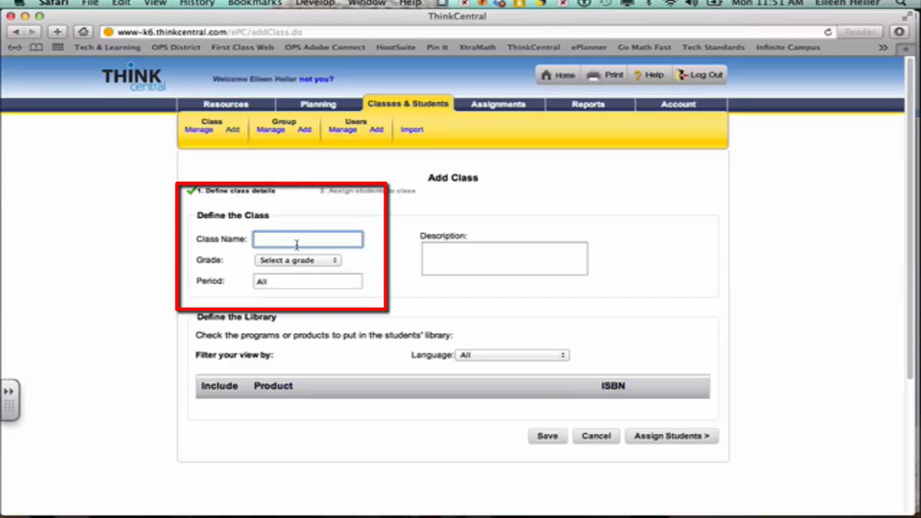
type("Heller 13-14")
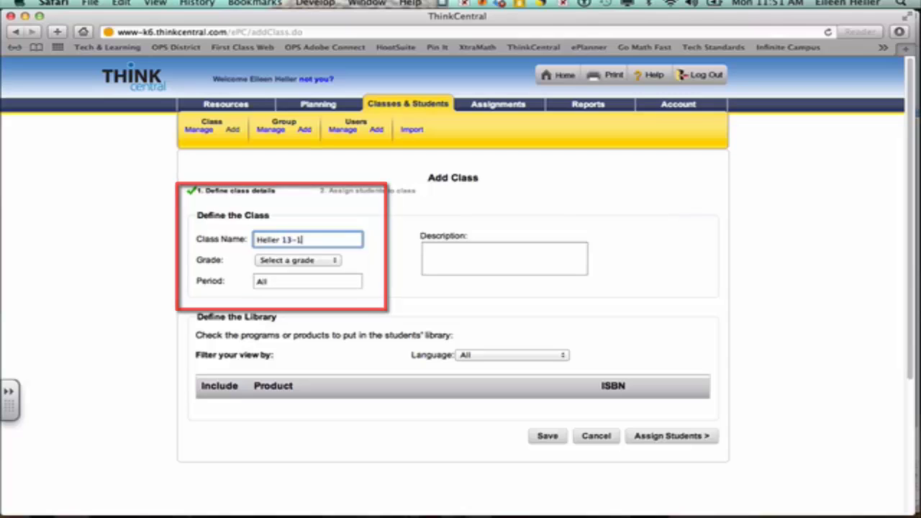
left_click(392, 264)
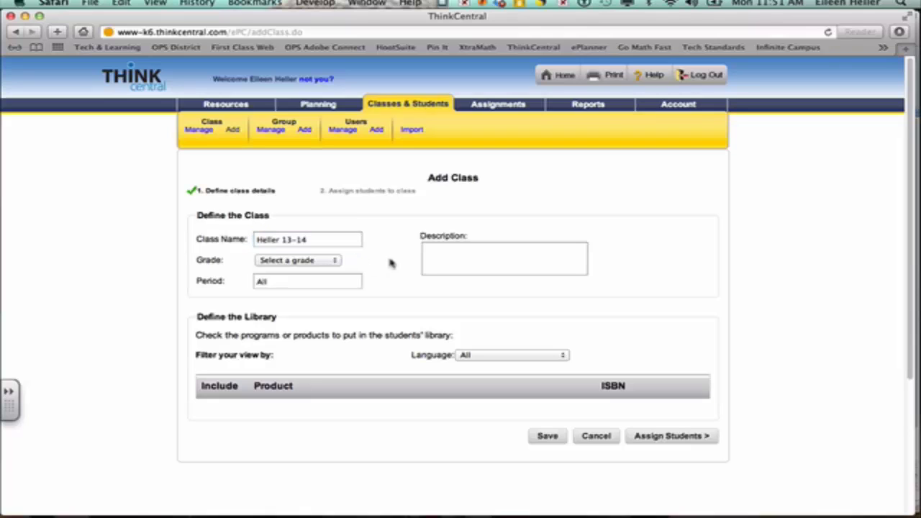
left_click(325, 261)
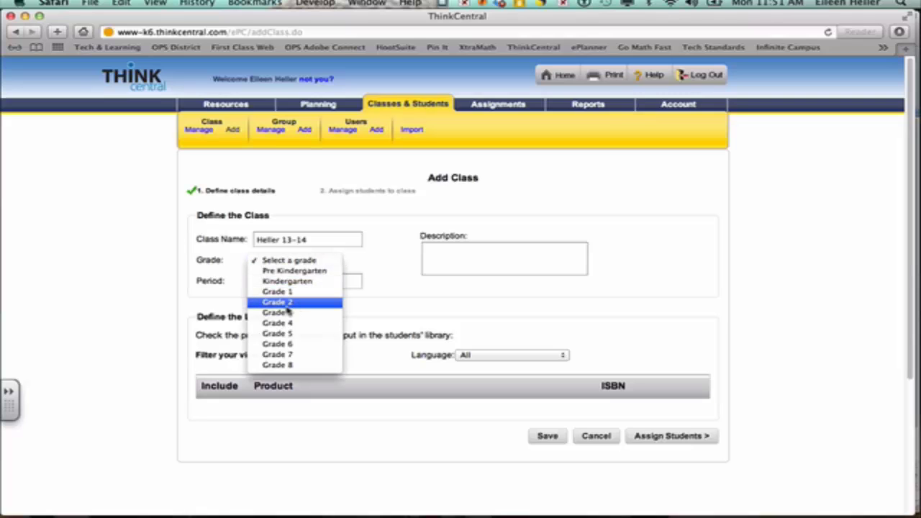
left_click(288, 312)
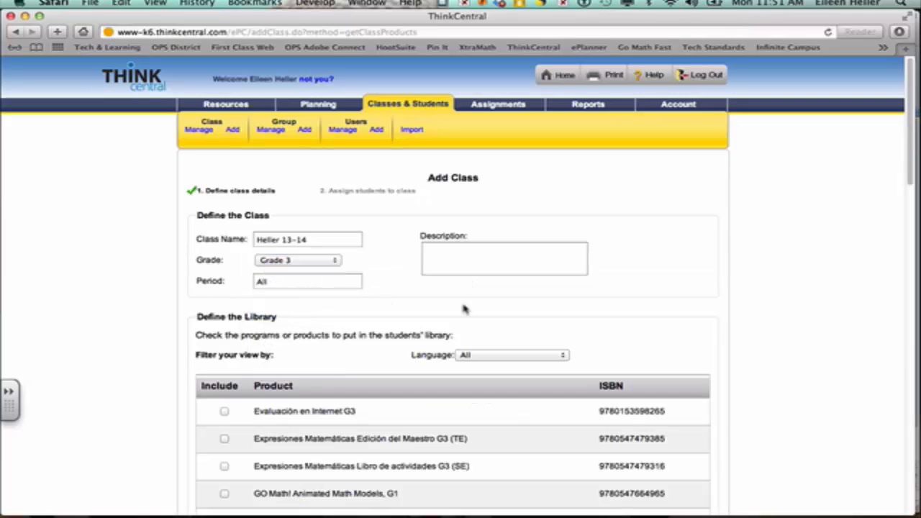
Filter library products to English and include GO Math! Animated Math Models, G3.
scroll(799, 287, "down", 1)
scroll(799, 286, "down", 5)
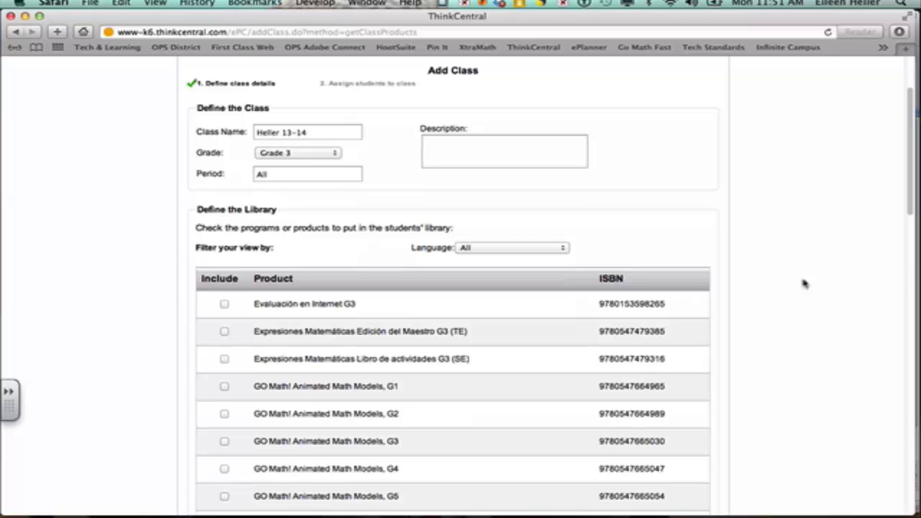
left_click(560, 251)
left_click(551, 259)
left_click_drag(911, 198, 908, 281)
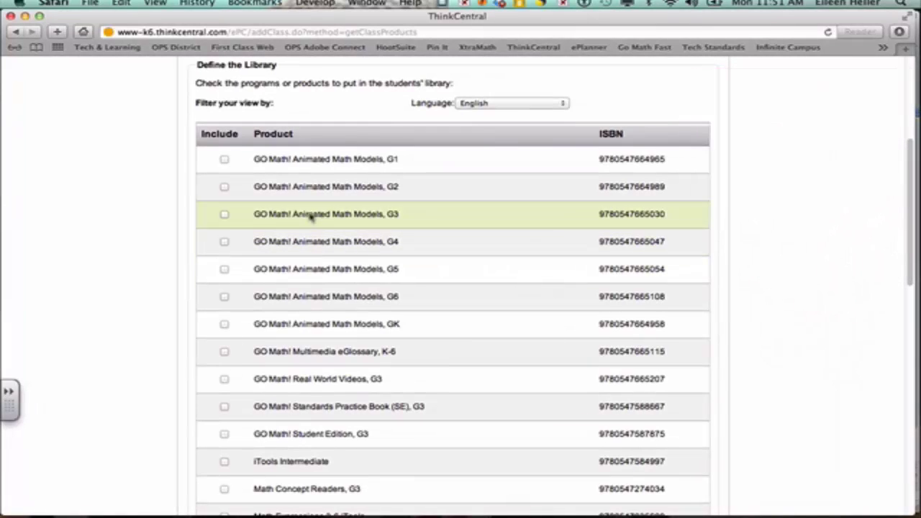
left_click(224, 214)
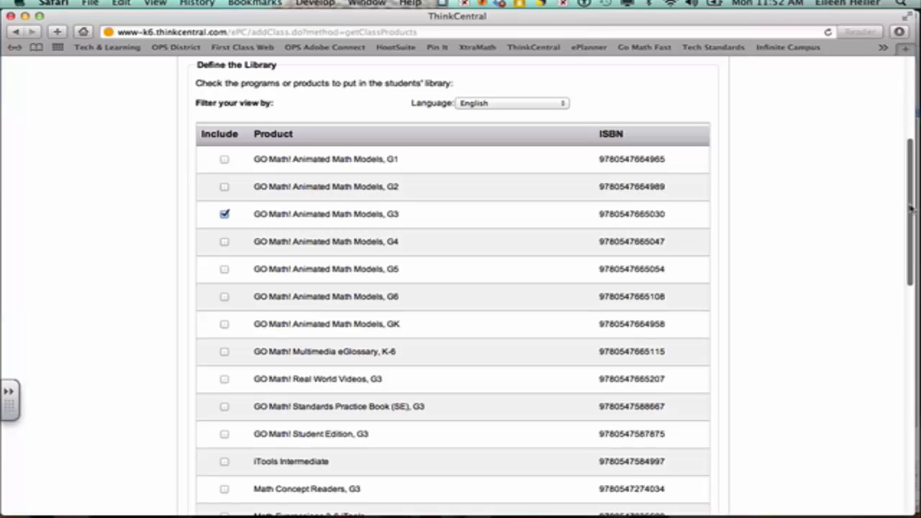
scroll(910, 209, "down", 6)
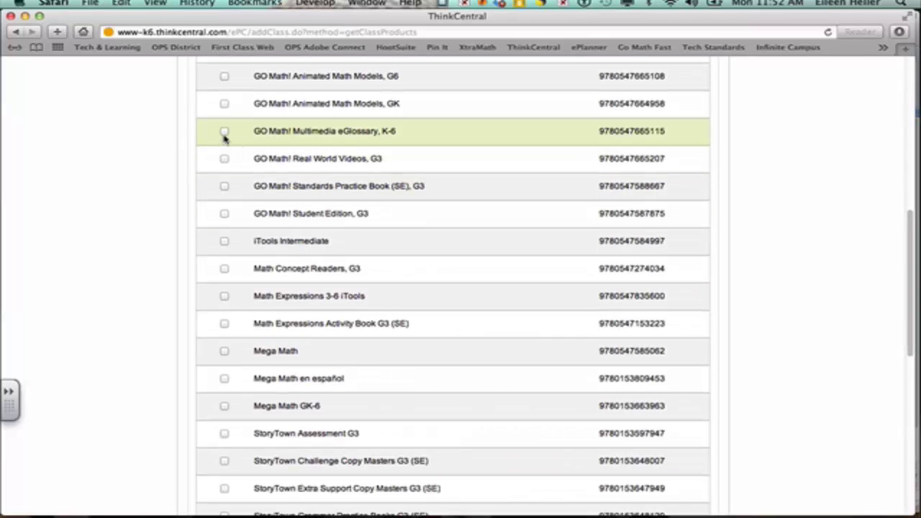
Include GO Math! eGlossary, Real World Videos, Standards Practice Book, Student Edition, iTools Intermediate and Math Concept Readers.
left_click(225, 132)
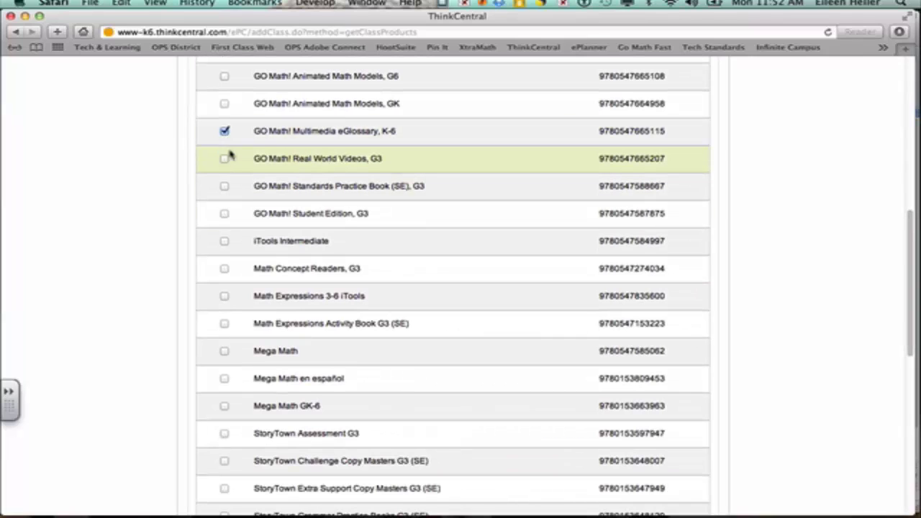
left_click(224, 160)
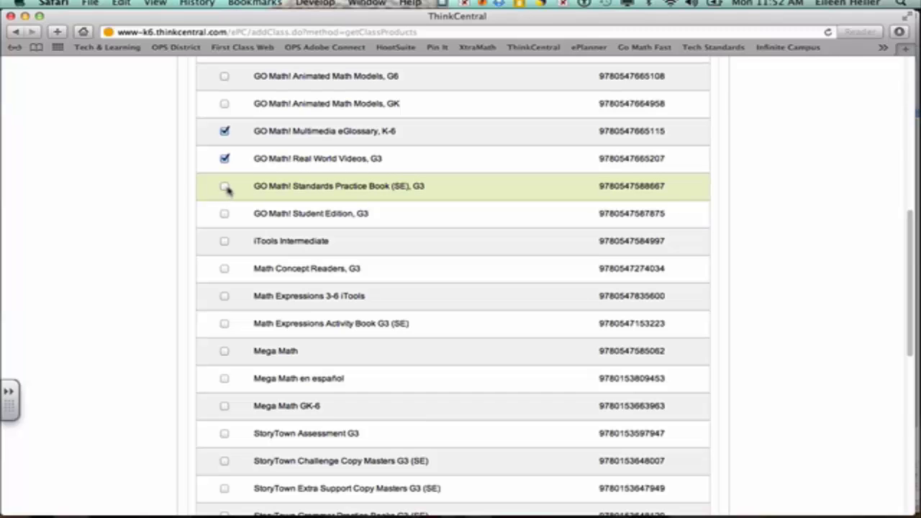
left_click(225, 187)
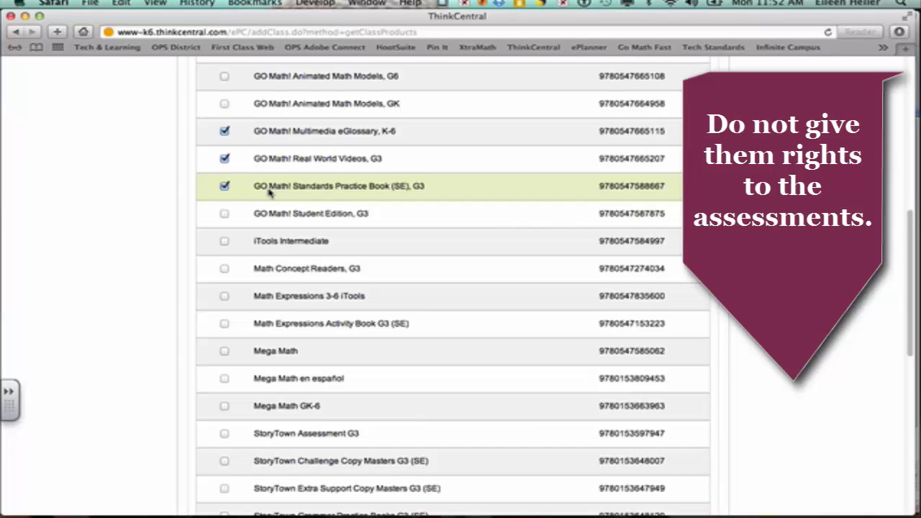
left_click(224, 213)
left_click(224, 241)
left_click(224, 268)
Include Math Expressions 3-6 iTools, Math Expressions Activity Book G3 (SE) and Mega Math.
scroll(248, 268, "down", 1)
scroll(251, 268, "down", 2)
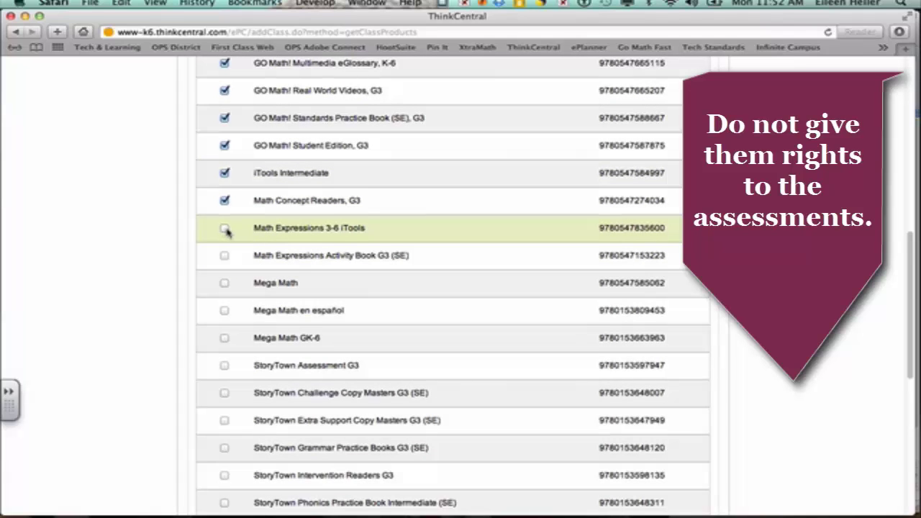
left_click(225, 229)
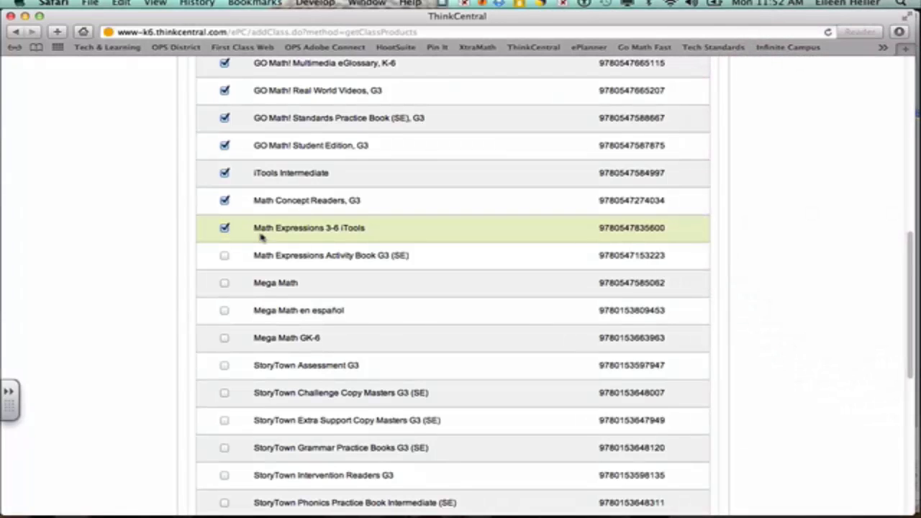
scroll(267, 239, "down", 2)
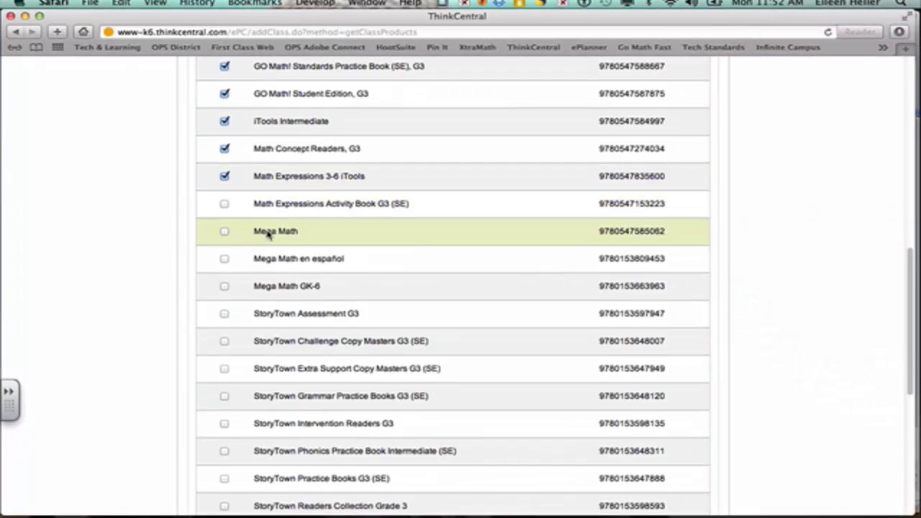
left_click(224, 206)
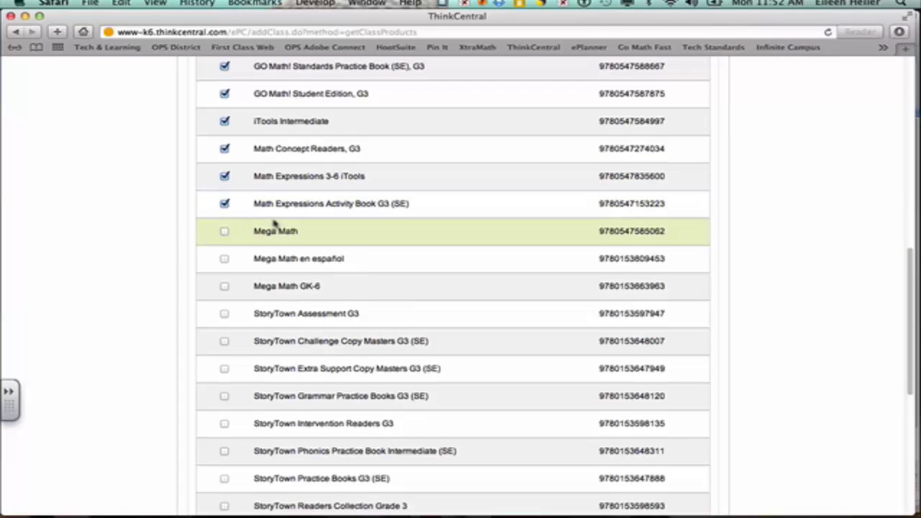
left_click(225, 232)
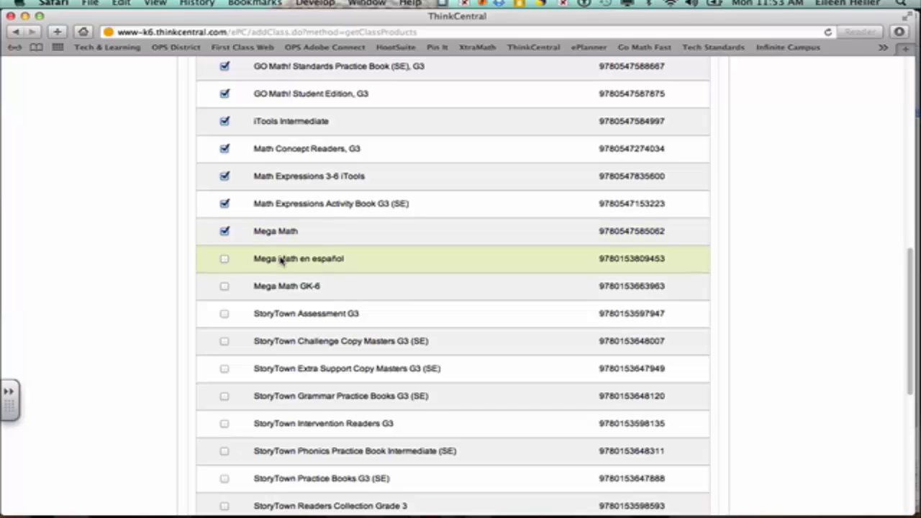
scroll(341, 286, "down", 5)
scroll(339, 286, "down", 2)
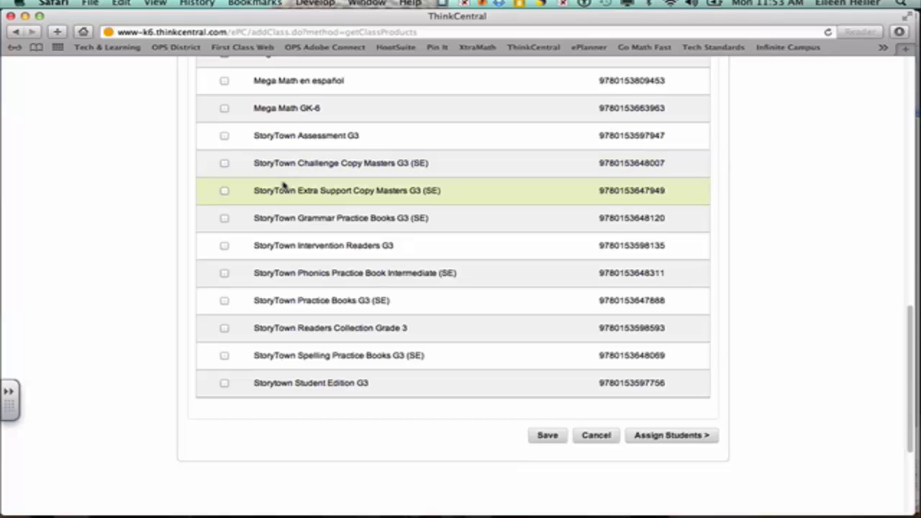
Include seven StoryTown Grade 3 products, Grammar Practice Books through Student Edition, and save.
left_click(224, 219)
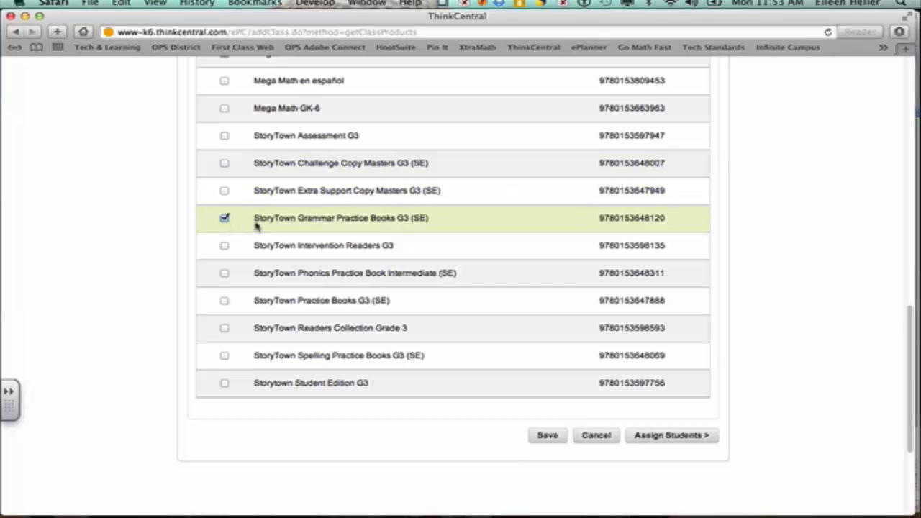
left_click(225, 246)
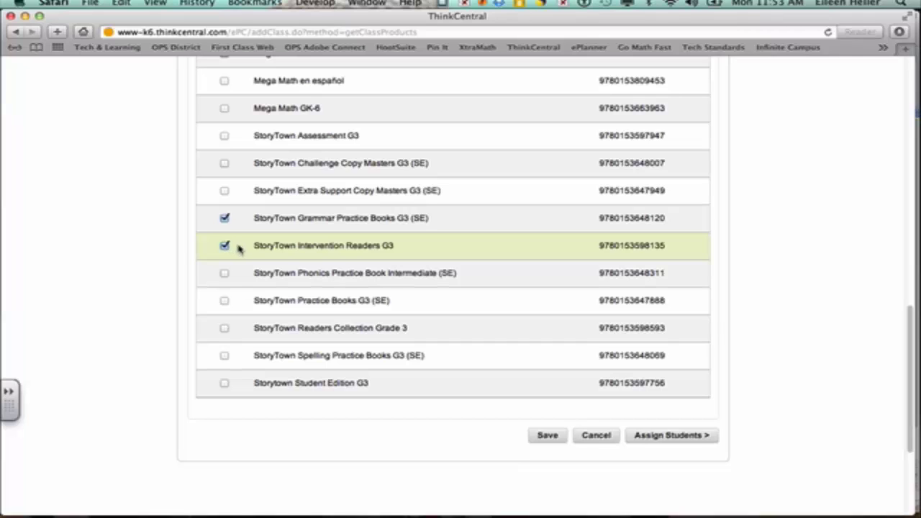
left_click(224, 274)
left_click(225, 301)
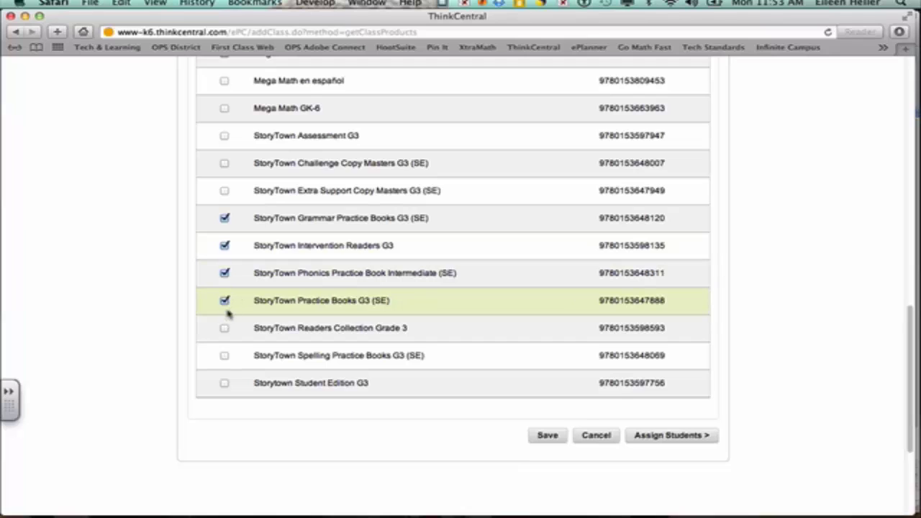
left_click(224, 329)
left_click(224, 356)
left_click(225, 383)
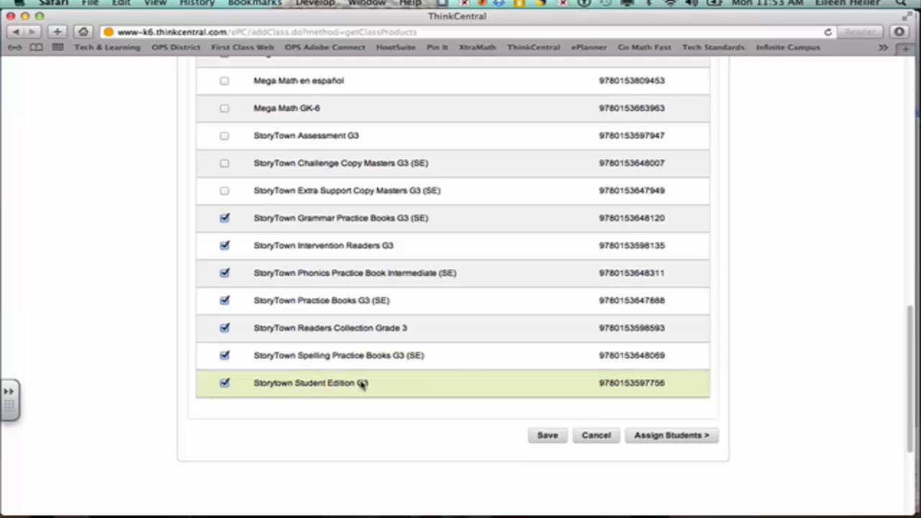
left_click(547, 435)
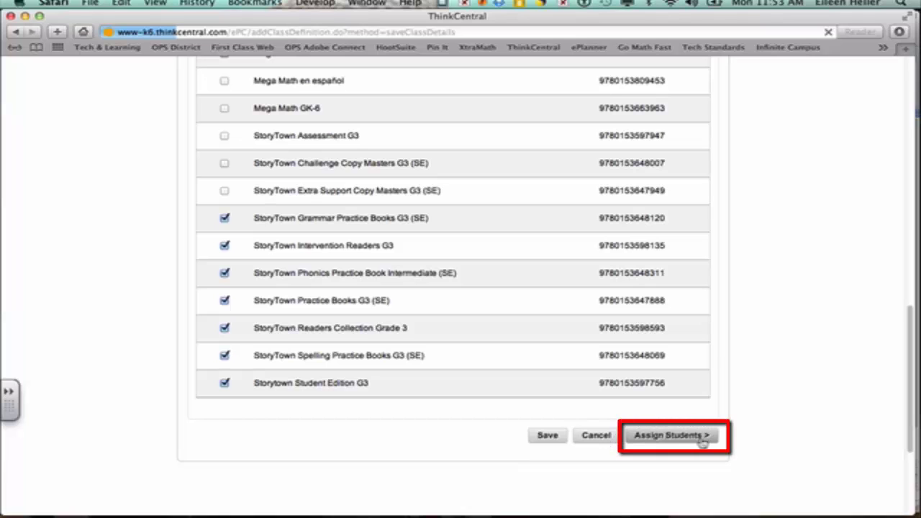
Review the rest of the Define the Library list and continue to Assign Students.
left_click(701, 441)
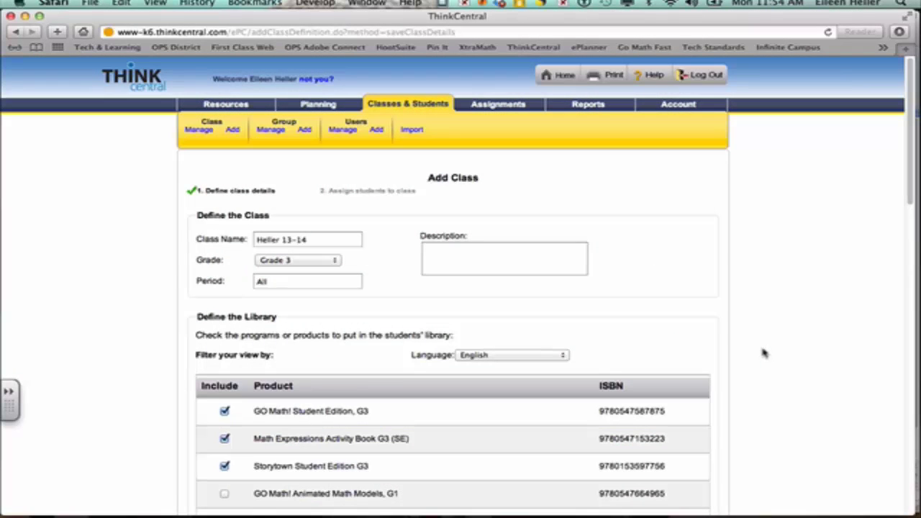
scroll(764, 353, "down", 5)
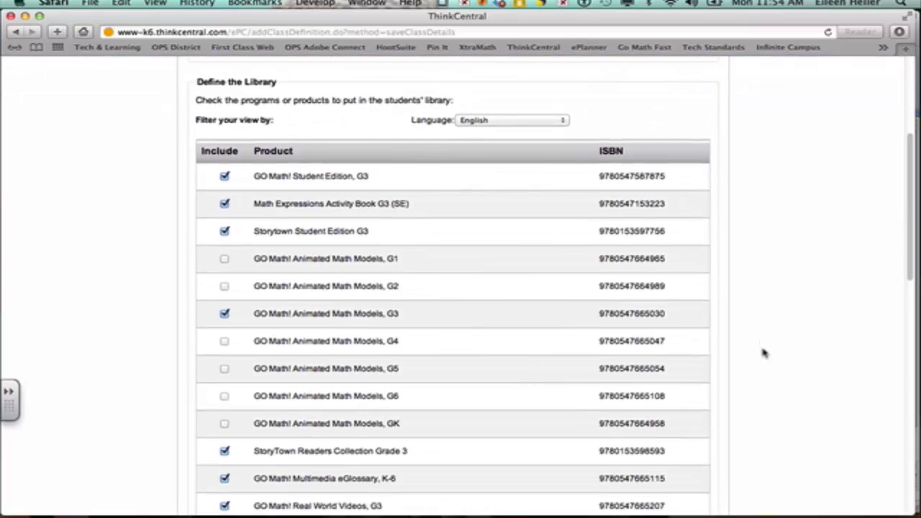
scroll(764, 352, "down", 9)
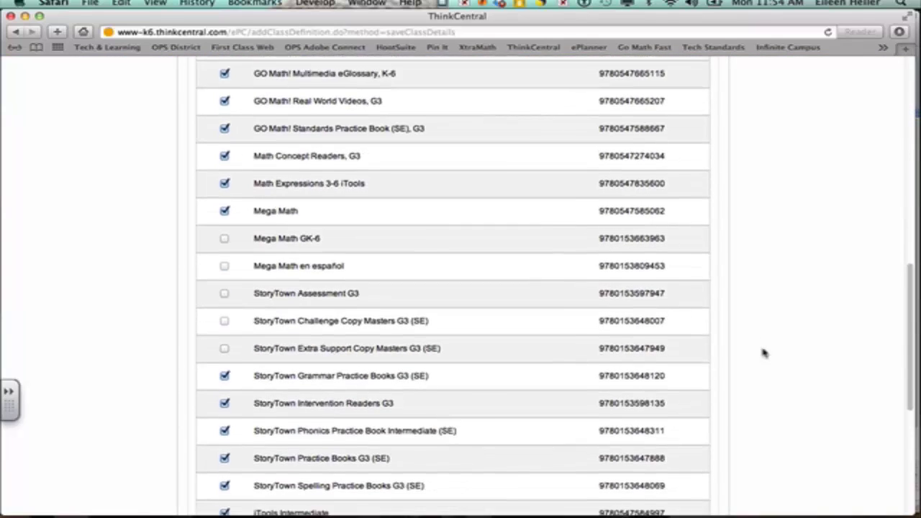
scroll(764, 353, "down", 3)
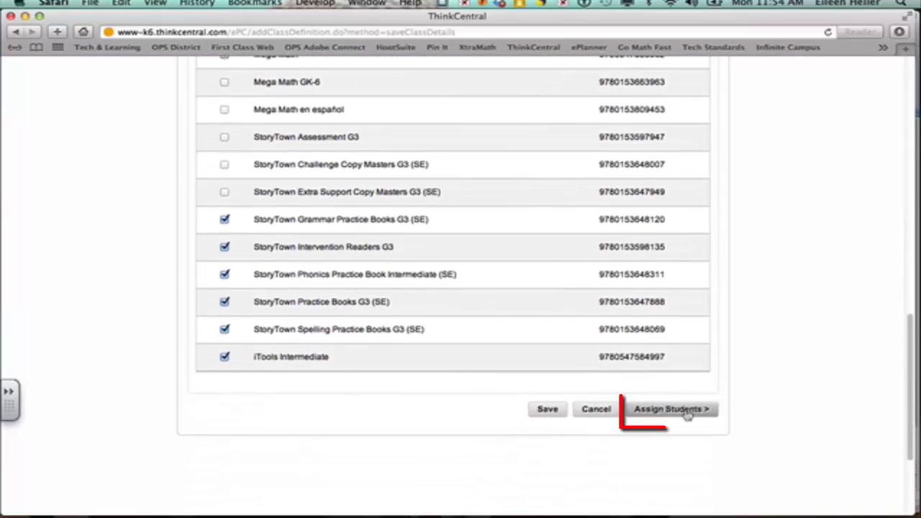
left_click(684, 413)
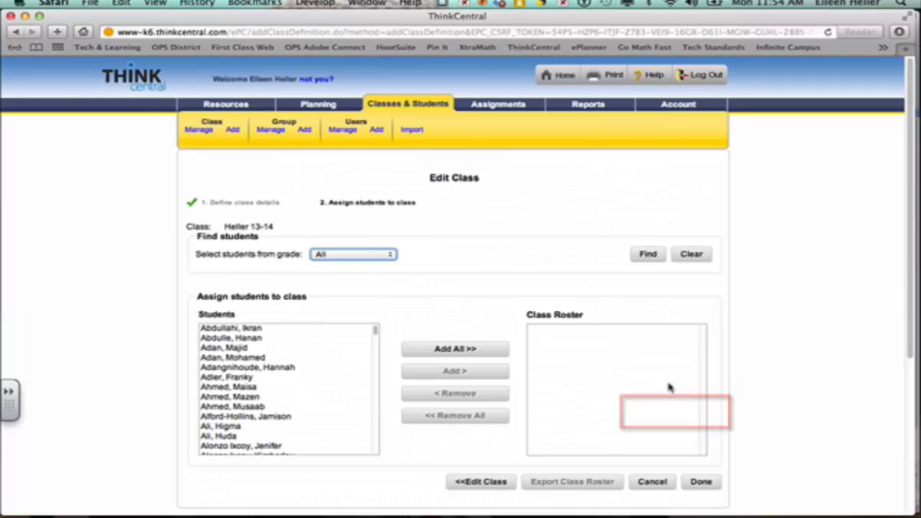
List only Grade 3 students in the available students list.
left_click(351, 257)
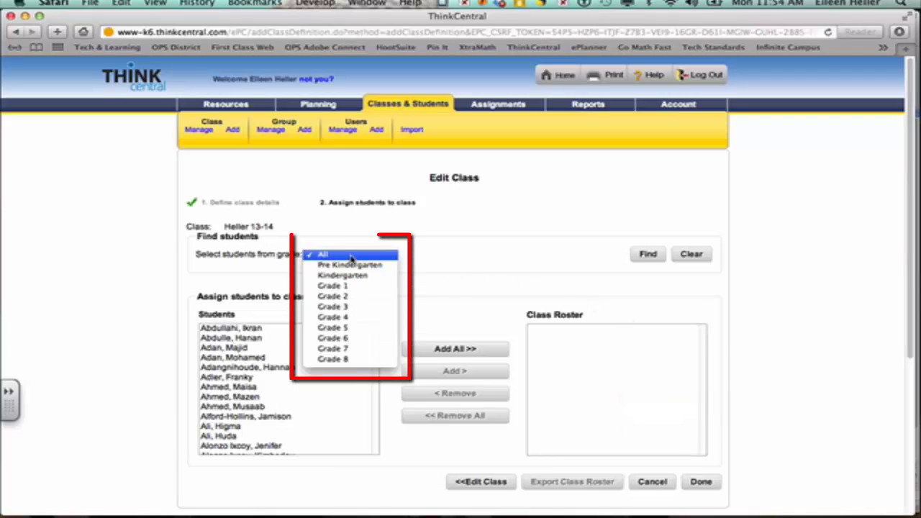
left_click(355, 308)
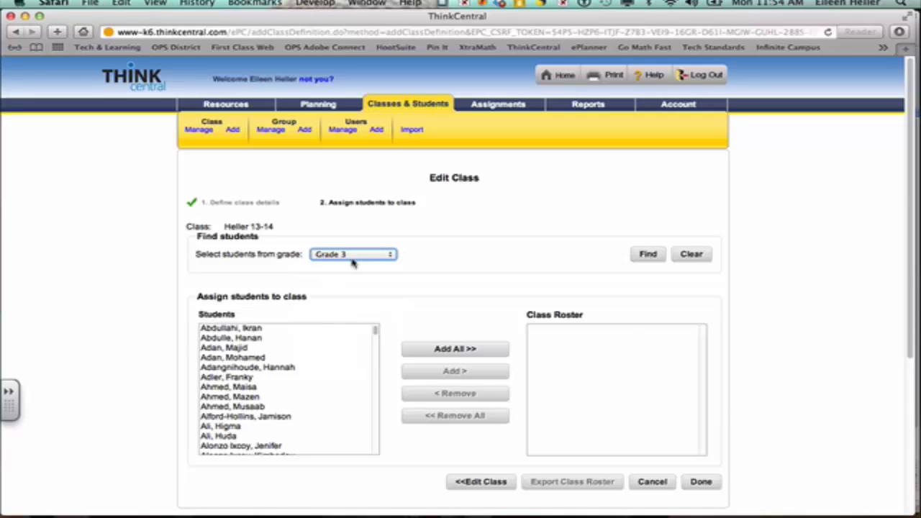
left_click(646, 258)
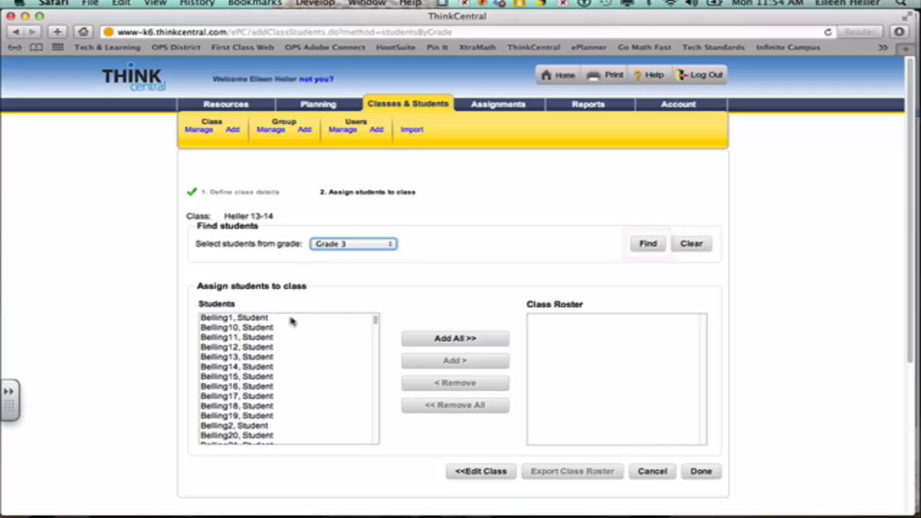
left_click(220, 321)
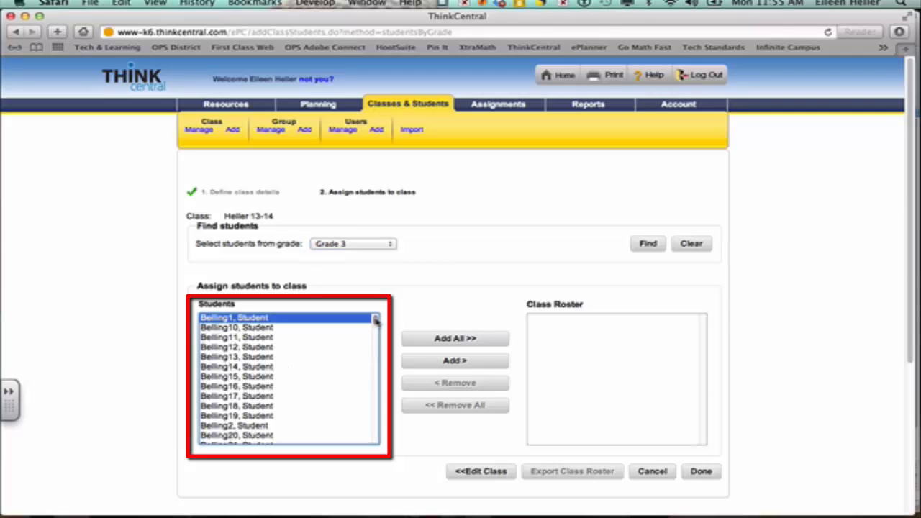
left_click_drag(375, 321, 365, 432)
scroll(365, 432, "down", 3)
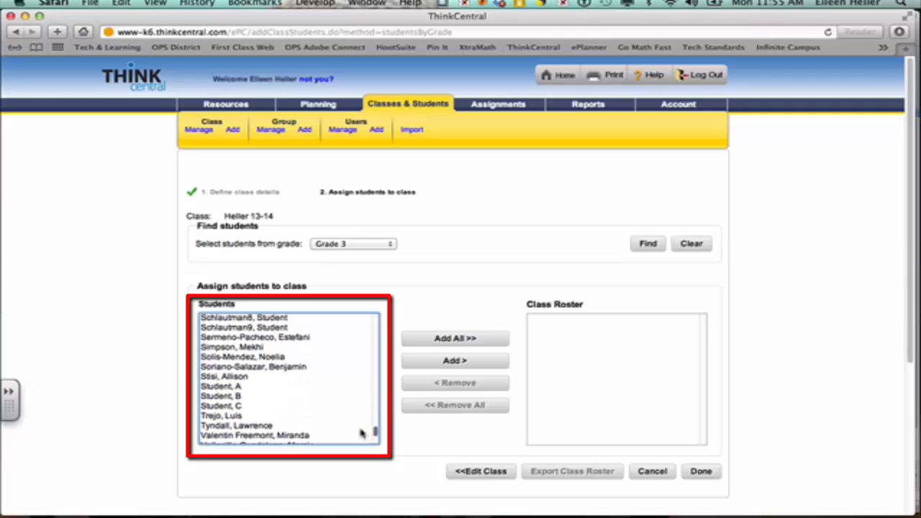
left_click(242, 350)
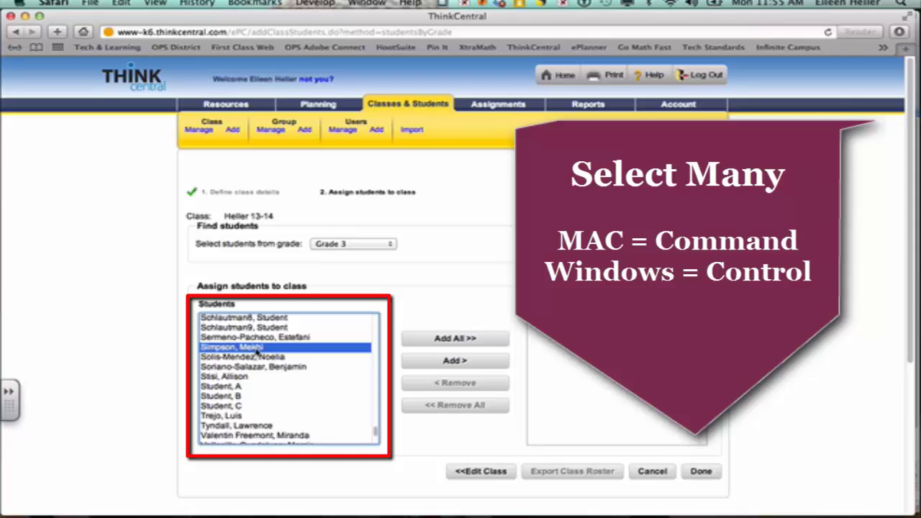
Select Student A, Student B and Student C and add them to the roster.
left_click(259, 367, "super")
left_click(252, 406, "super")
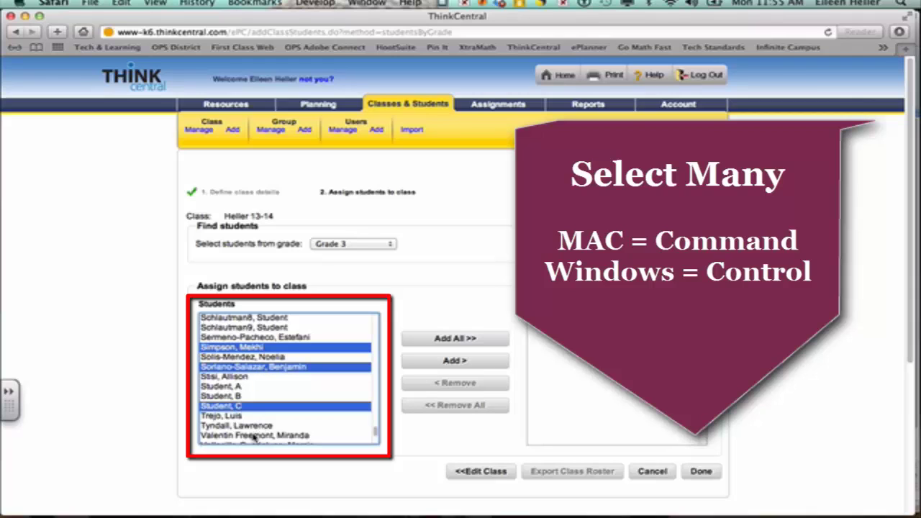
left_click(255, 435, "super")
left_click(265, 369, "super")
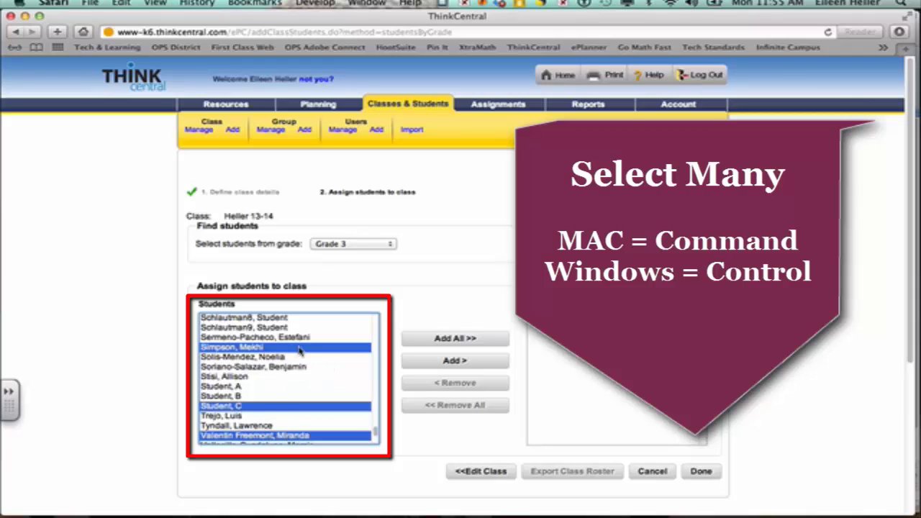
left_click(288, 351, "super")
left_click(241, 386, "super")
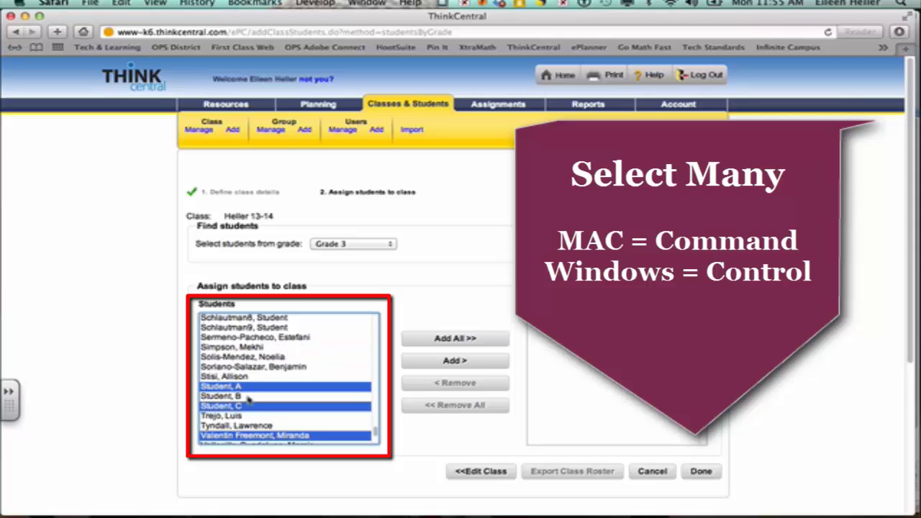
left_click(239, 397, "super")
left_click(258, 435, "super")
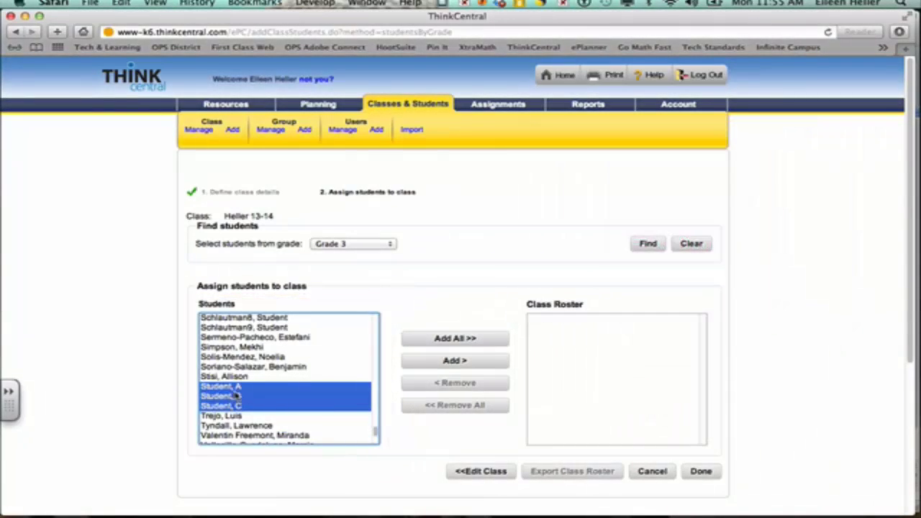
left_click(454, 362)
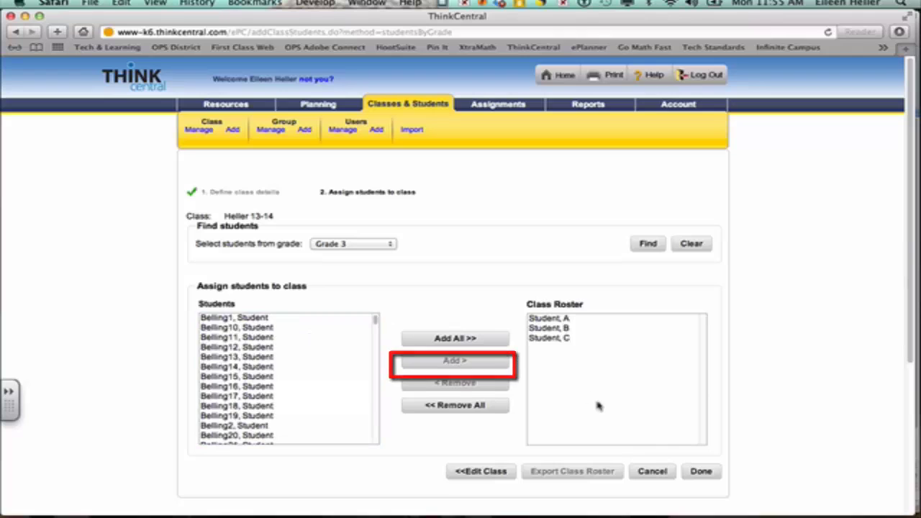
Save the Heller 13-14 class with its roster, then start a new Add User form.
left_click(698, 471)
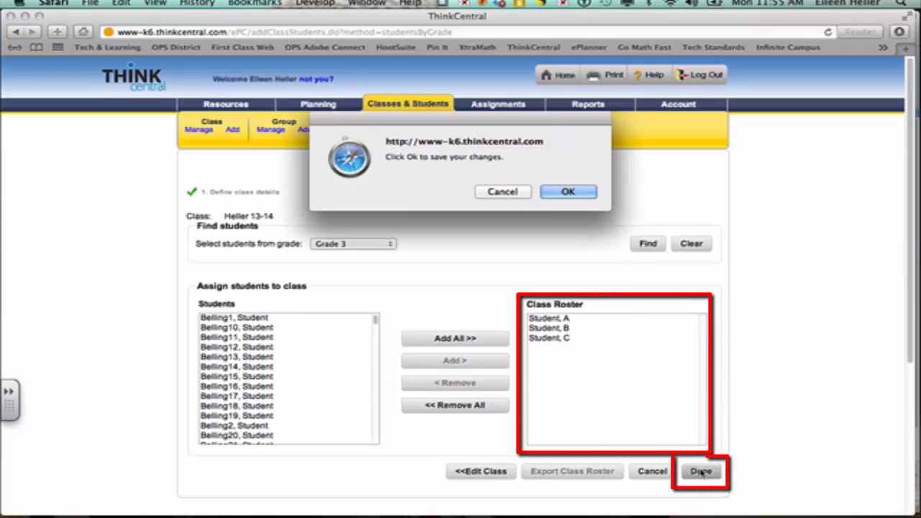
left_click(584, 193)
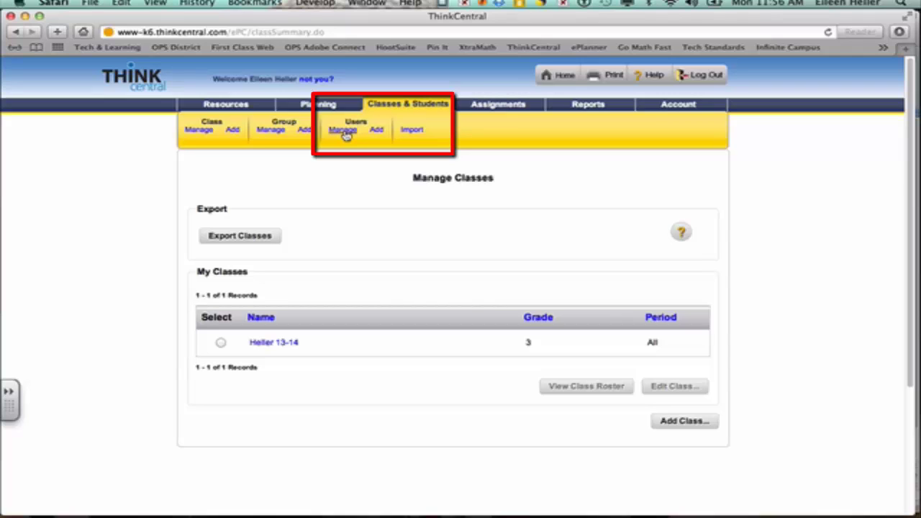
left_click(377, 130)
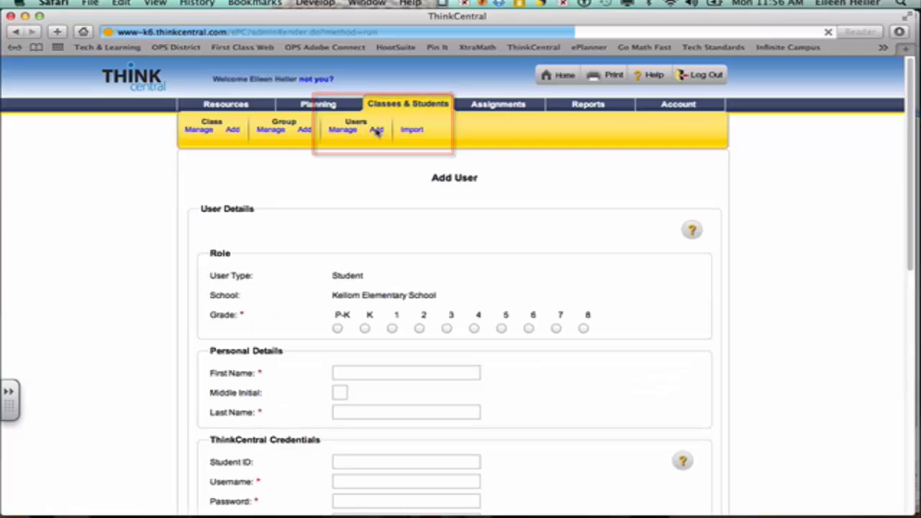
Give the new student Grade 3, first name 'Student' and last name 'D'.
left_click(446, 329)
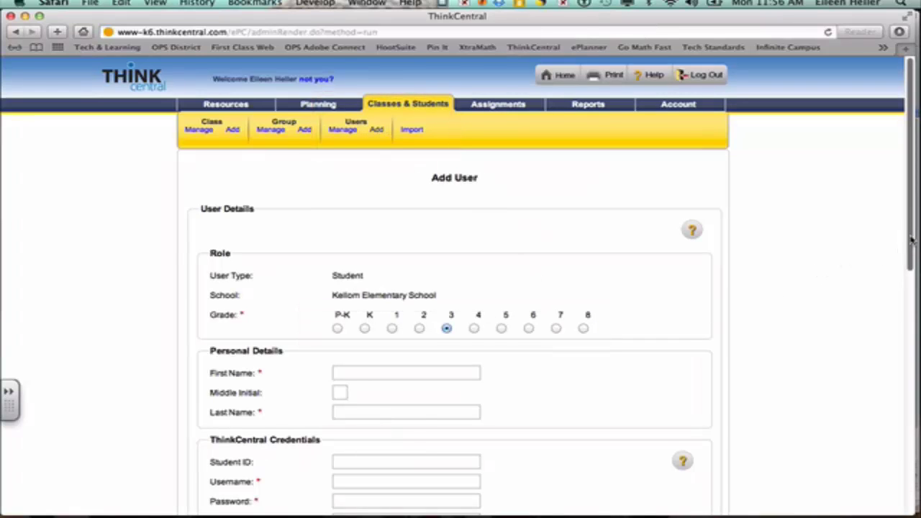
left_click_drag(912, 237, 899, 344)
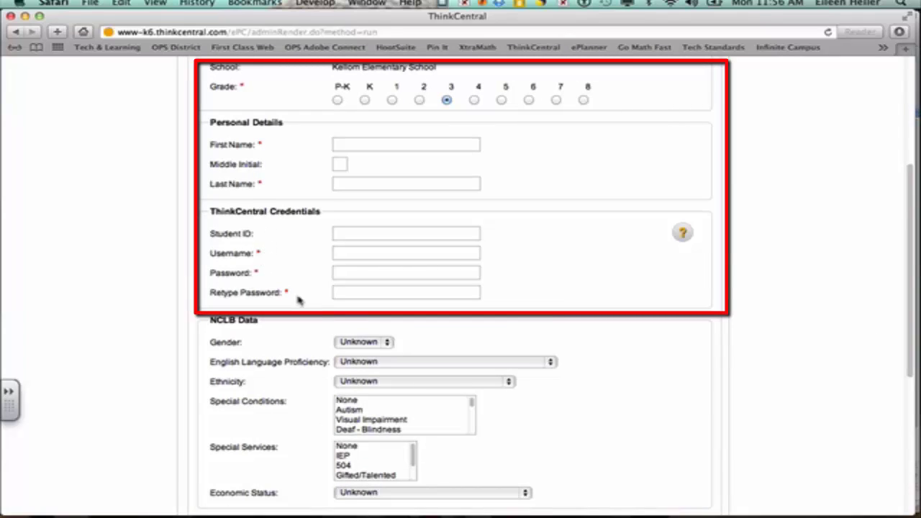
left_click(349, 143)
type("Student")
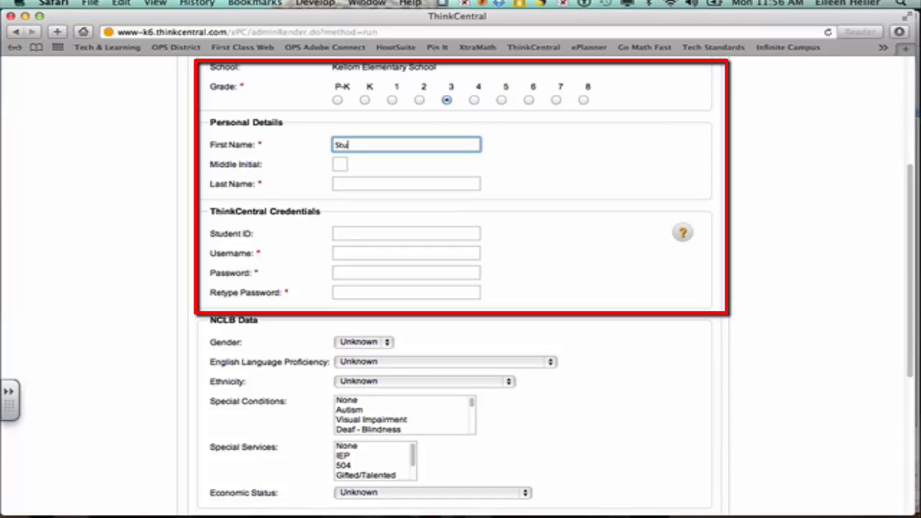
key("Tab")
key("Tab")
type("D")
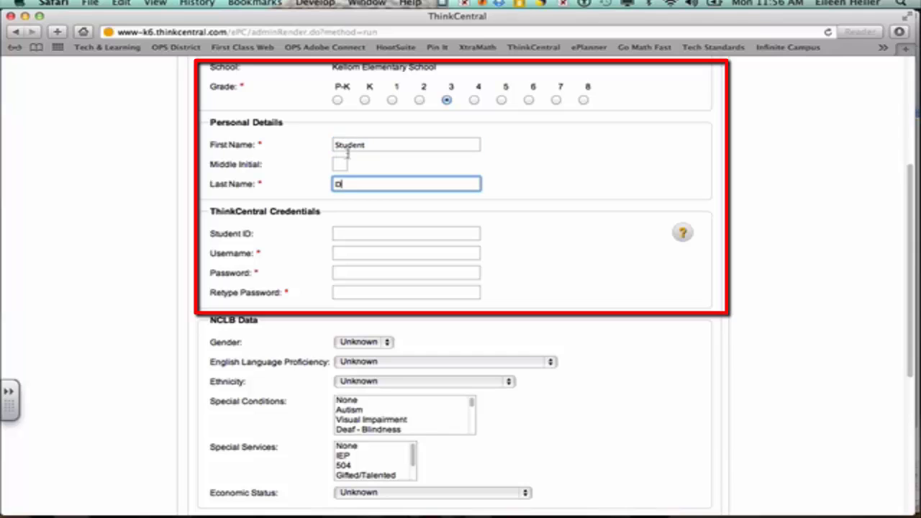
left_click(366, 253)
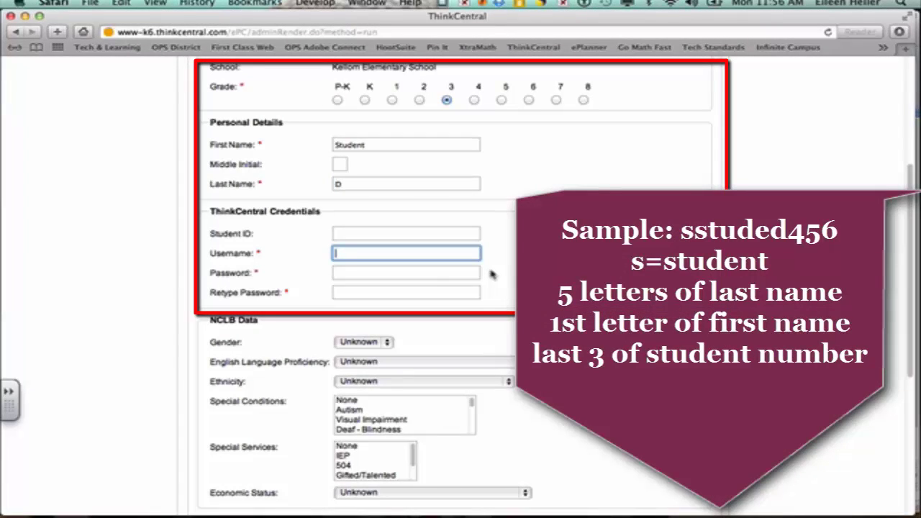
Change the new student's first name to 'D' and last name to 'Student'.
type("s")
left_click_drag(393, 145, 267, 143)
type("D")
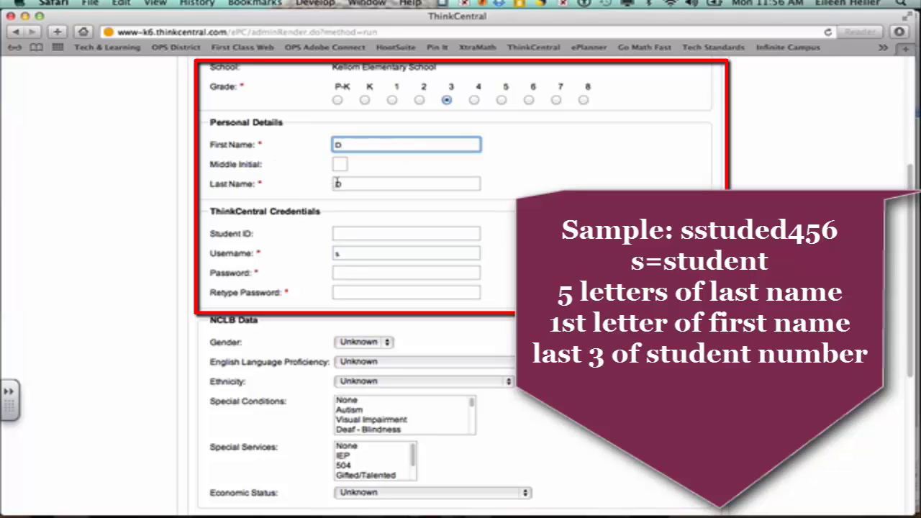
left_click_drag(344, 184, 310, 185)
type("Student")
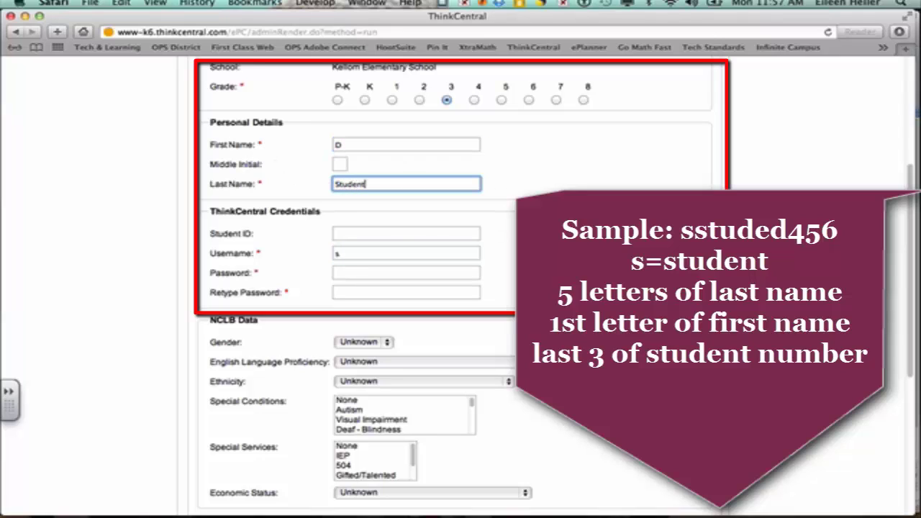
Enter the student's username following the school's naming pattern, correcting the mistyped attempts.
left_click(353, 254)
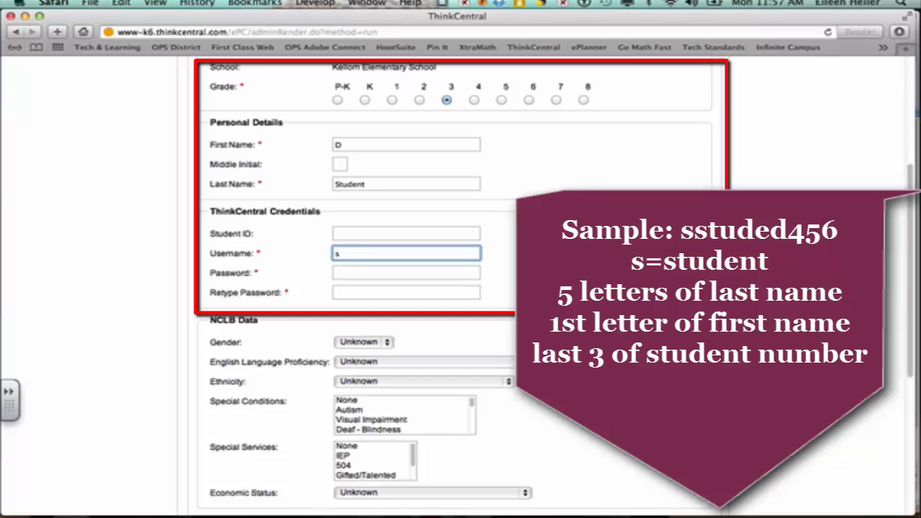
type("sstude")
key("BackSpace")
key("BackSpace")
key("BackSpace")
key("BackSpace")
key("BackSpace")
type("hillx")
key("BackSpace")
key("BackSpace")
key("BackSpace")
key("BackSpace")
key("BackSpace")
type("job")
type("xx")
key("BackSpace")
key("BackSpace")
key("BackSpace")
key("BackSpace")
key("BackSpace")
type("stude")
type("d")
type("456")
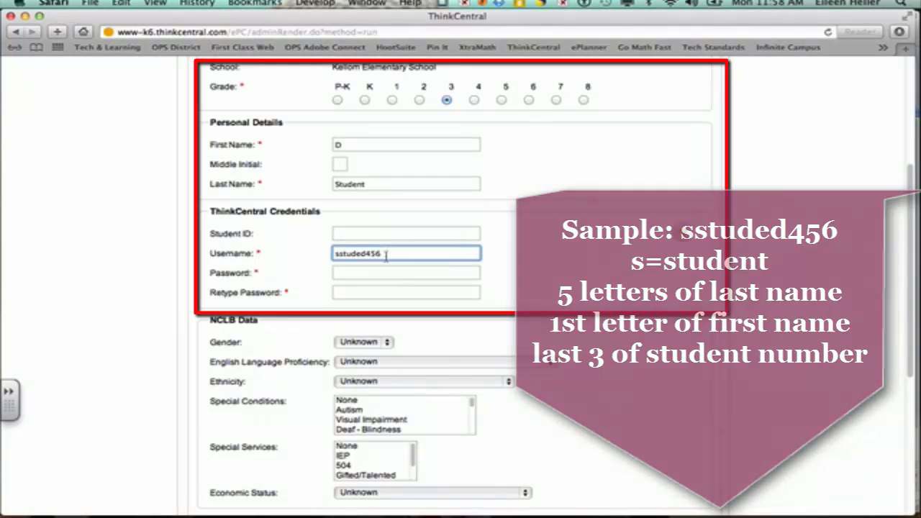
Copy part of the username and paste it into both Password and Retype Password.
left_click_drag(385, 255, 335, 254)
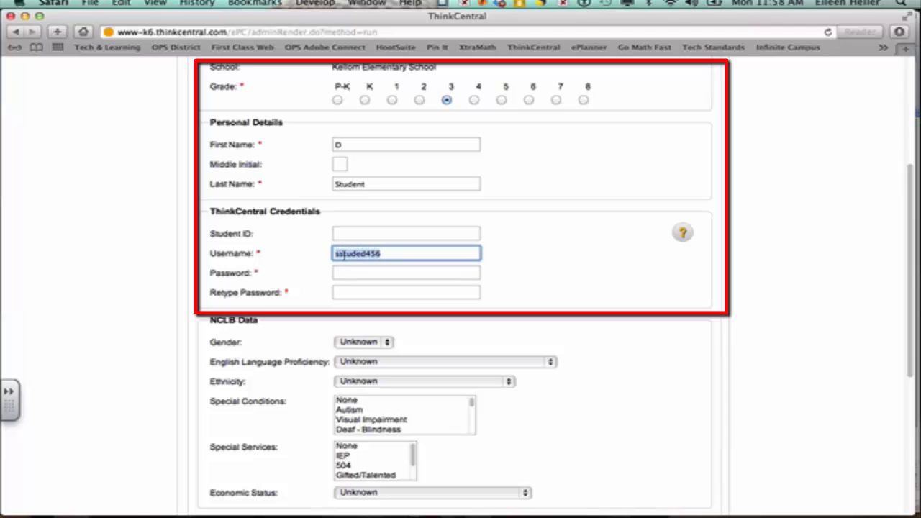
left_click(122, 5)
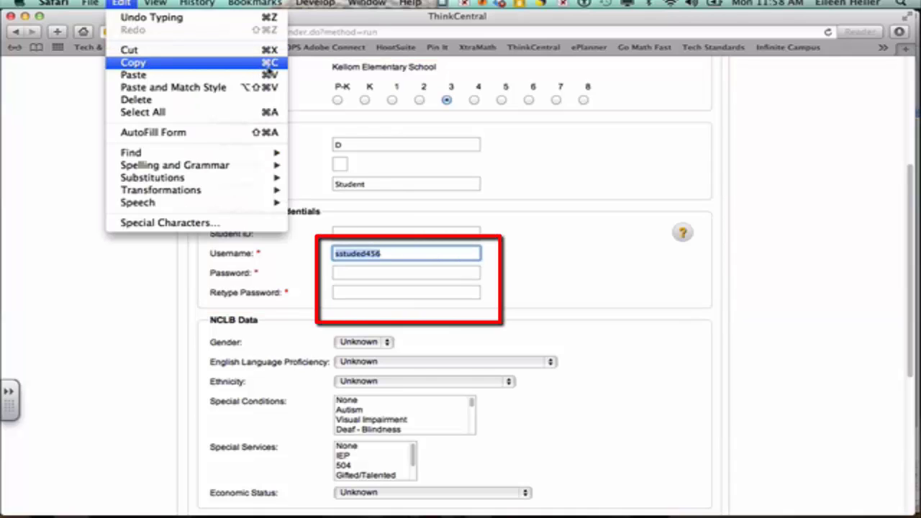
left_click(218, 69)
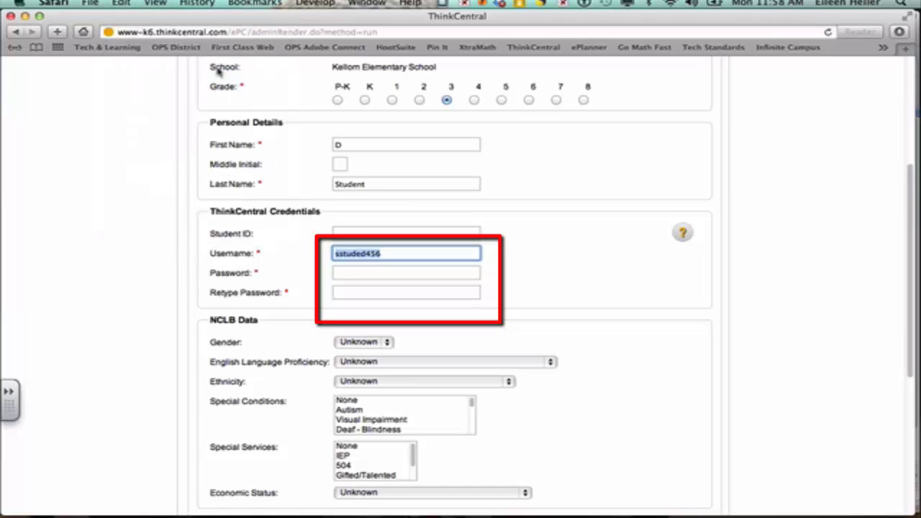
left_click(338, 270)
left_click(121, 3)
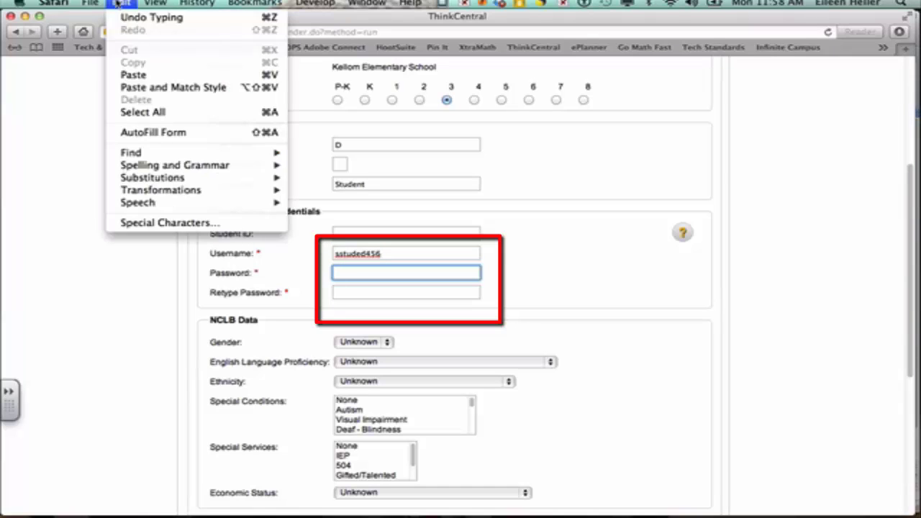
left_click(132, 75)
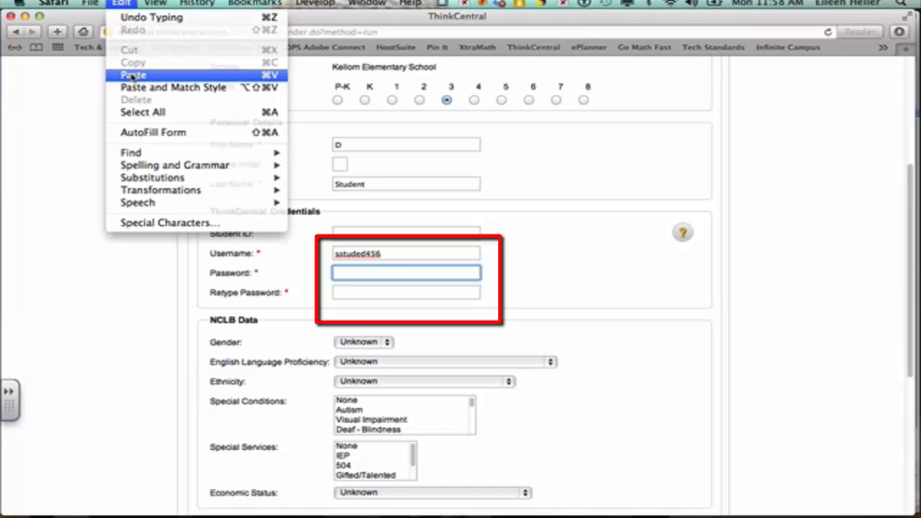
left_click(371, 292)
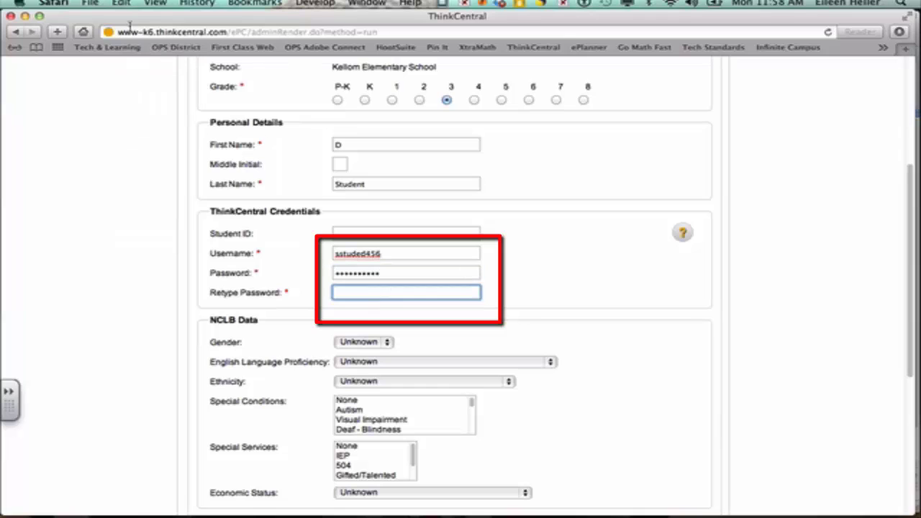
left_click(123, 3)
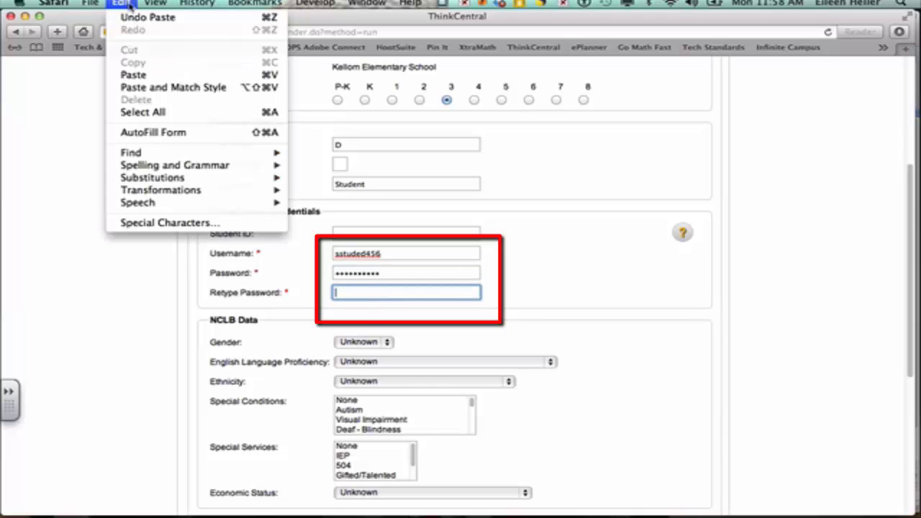
left_click(134, 75)
scroll(608, 291, "down", 2)
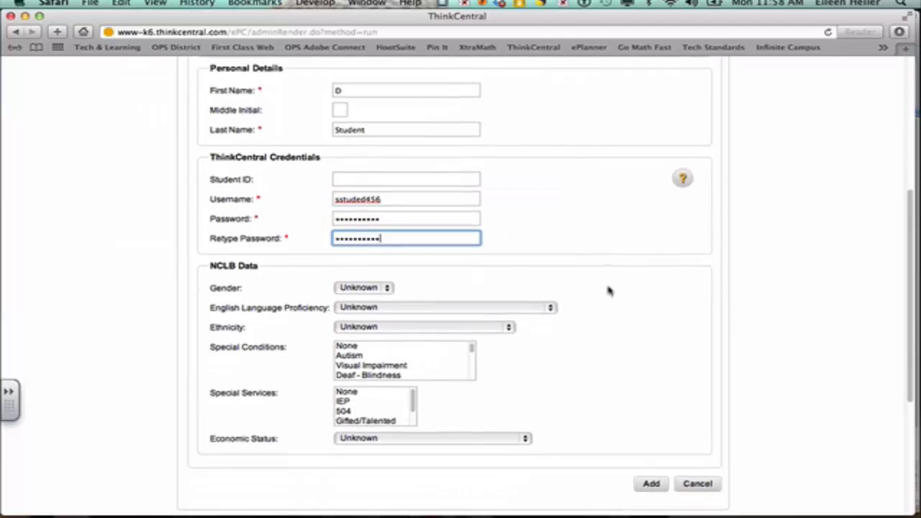
Add the D Student account, then go to the Manage Classes list showing Heller 13-14.
scroll(591, 302, "down", 3)
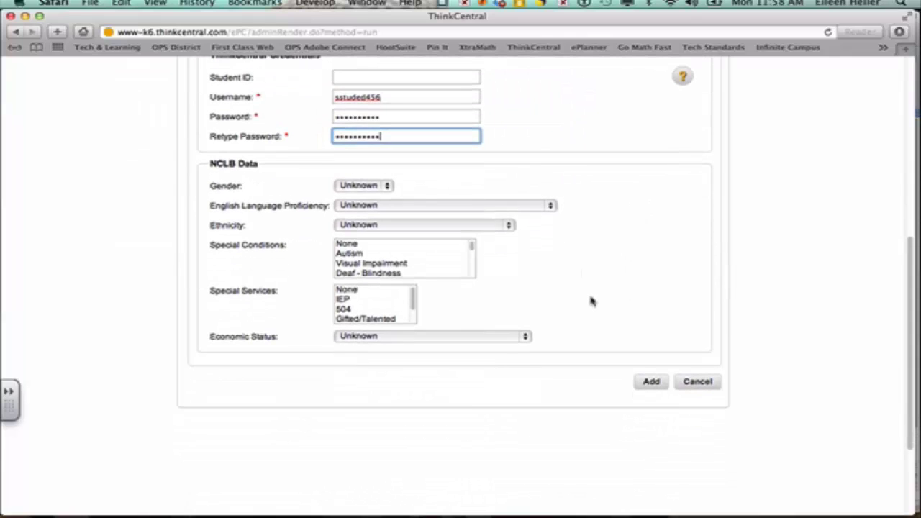
left_click(648, 383)
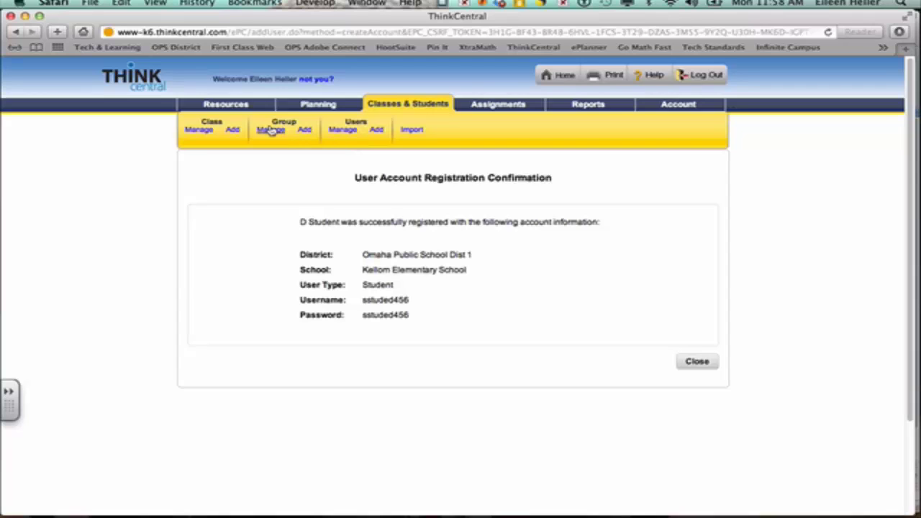
left_click(201, 130)
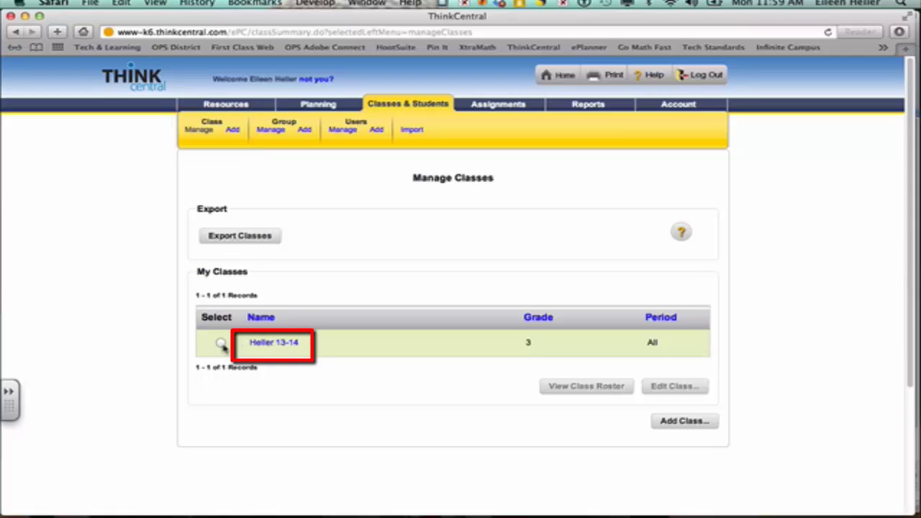
Assign Student, D to the Heller 13-14 class roster and finish editing the class.
left_click(266, 346)
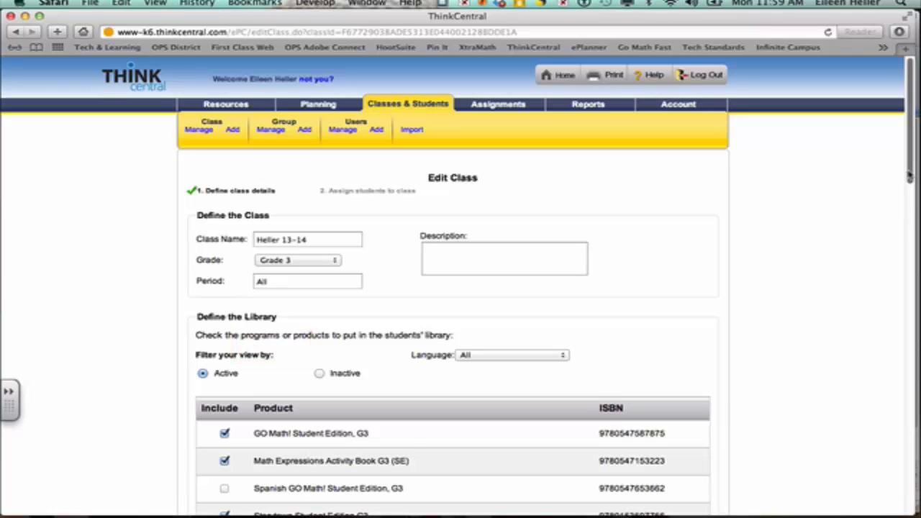
left_click_drag(909, 175, 906, 472)
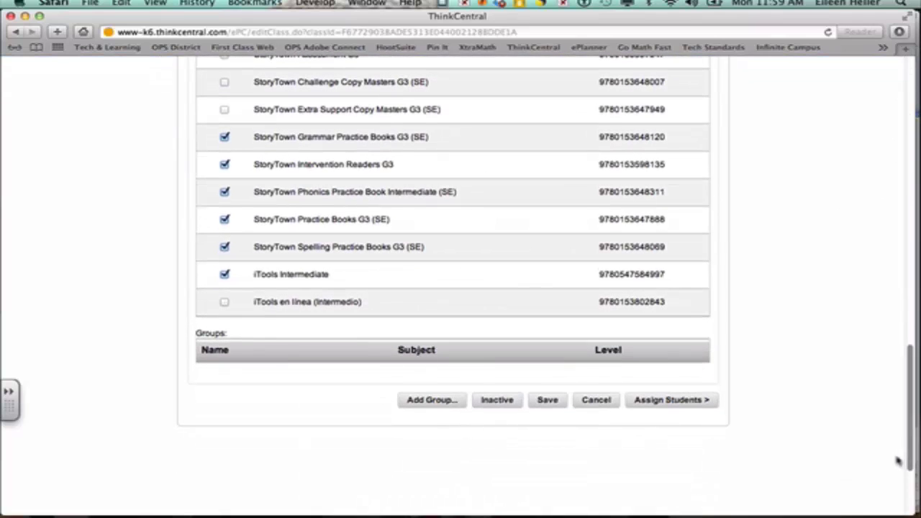
left_click(675, 401)
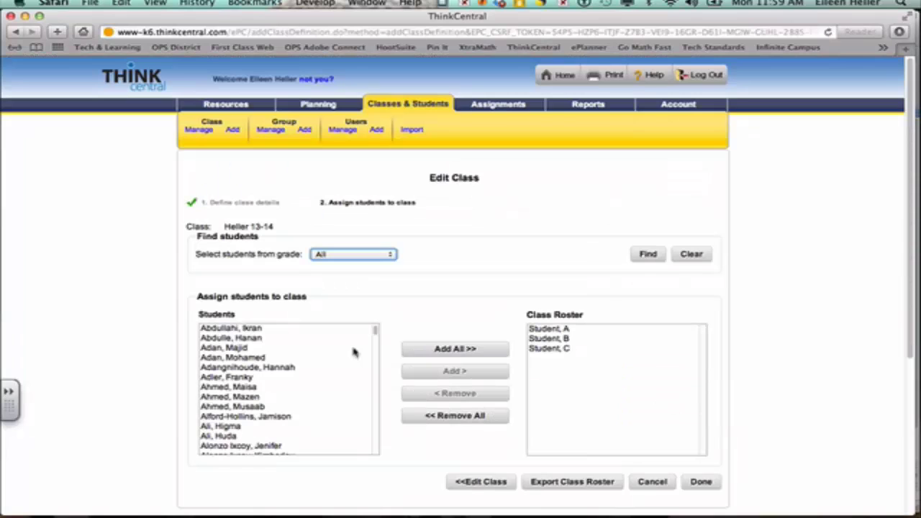
left_click_drag(376, 329, 373, 435)
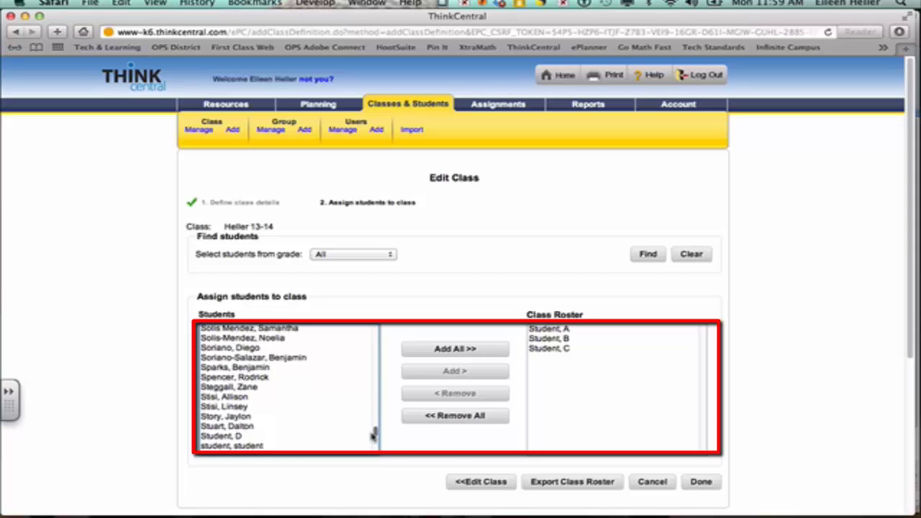
left_click(259, 436)
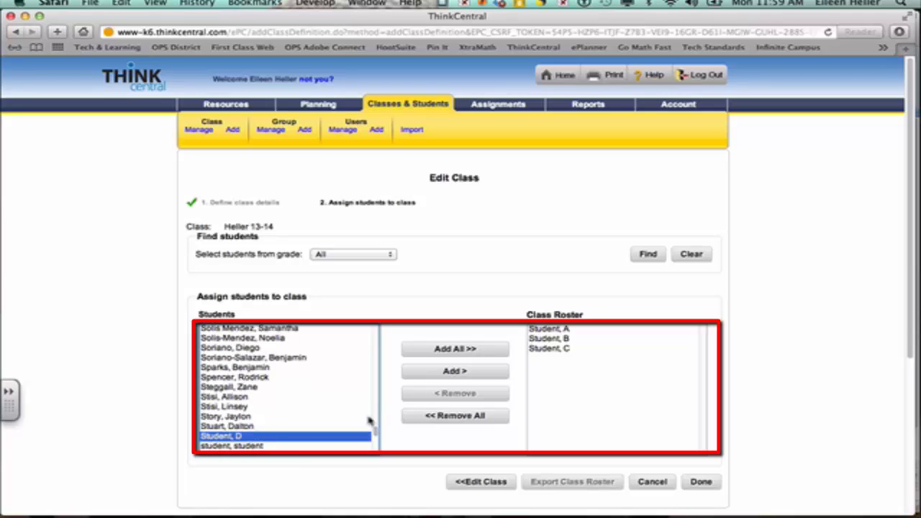
left_click(459, 372)
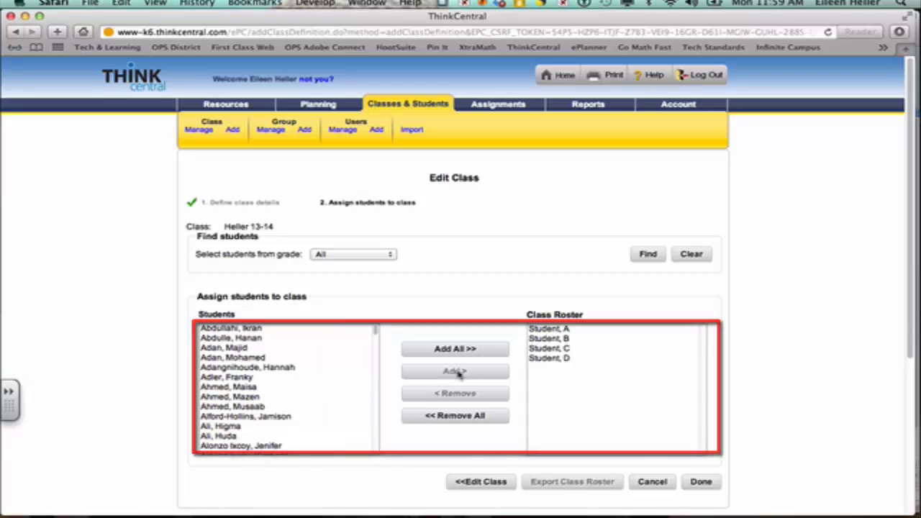
left_click(700, 482)
Confirm saving the Heller 13-14 roster changes with OK.
left_click(584, 196)
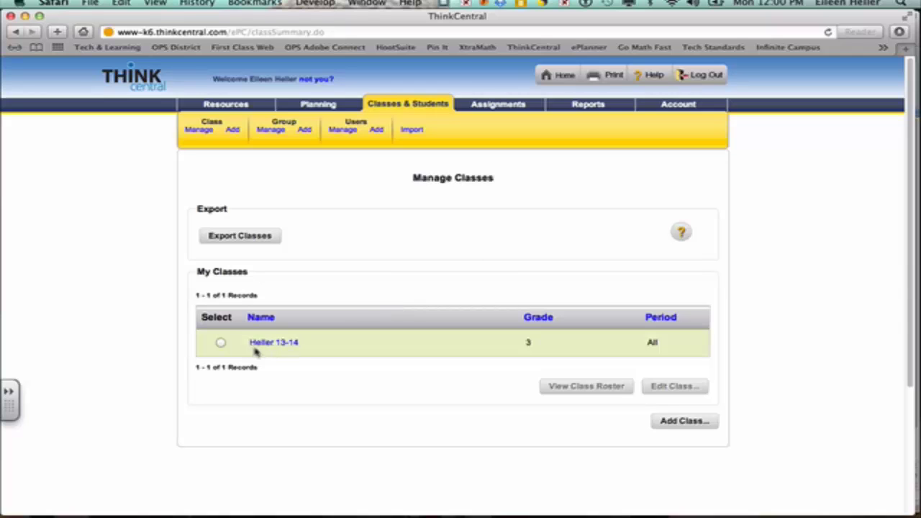
View the Heller 13-14 class roster and export it as a CSV, checking Safari's downloads.
left_click(223, 345)
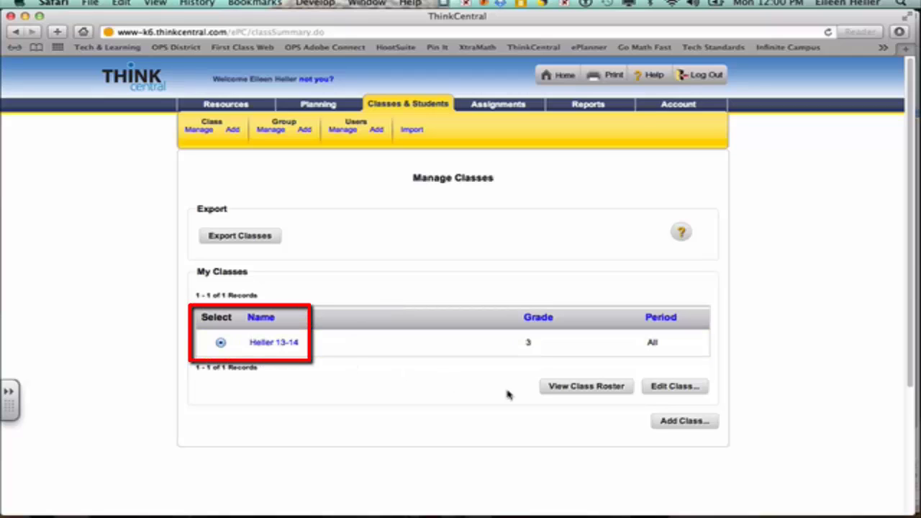
left_click(576, 388)
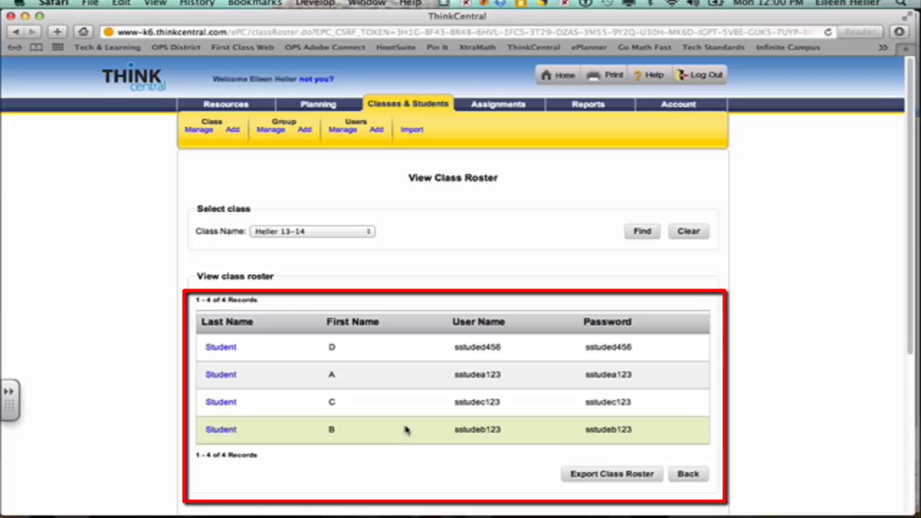
left_click(605, 475)
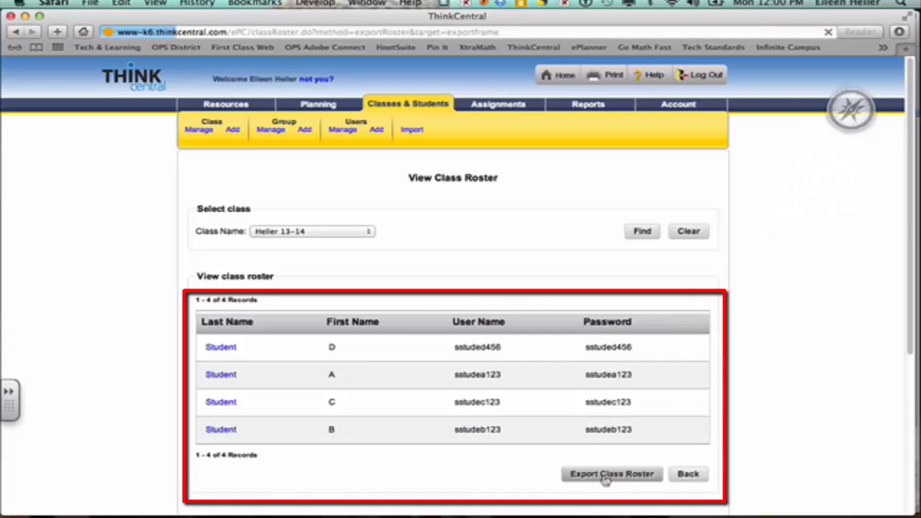
left_click(899, 32)
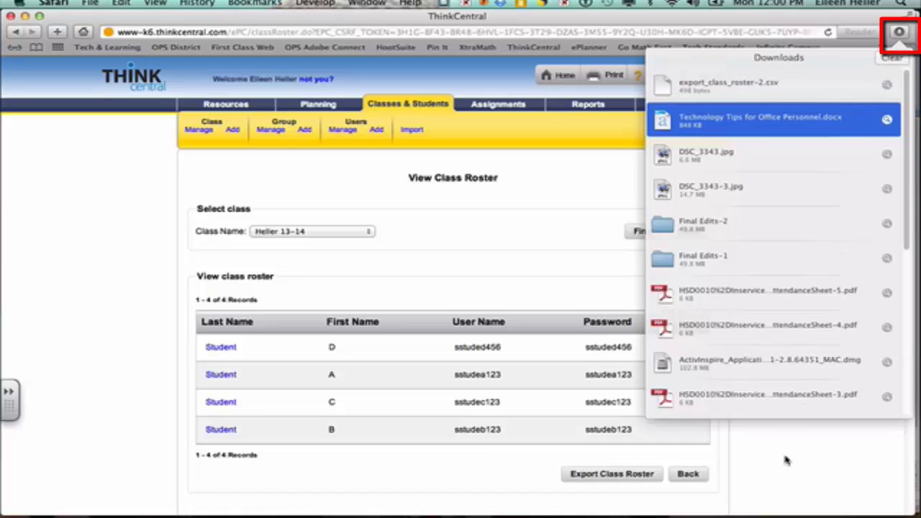
left_click(786, 461)
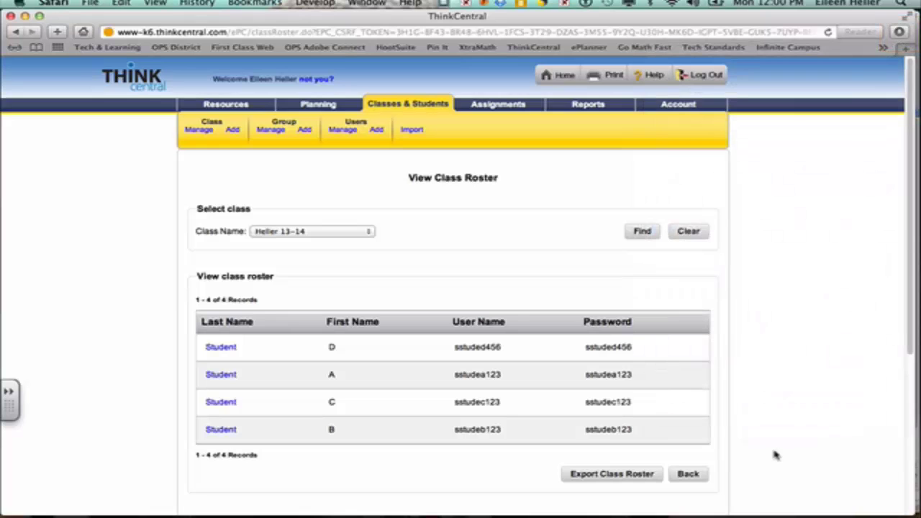
left_click(221, 347)
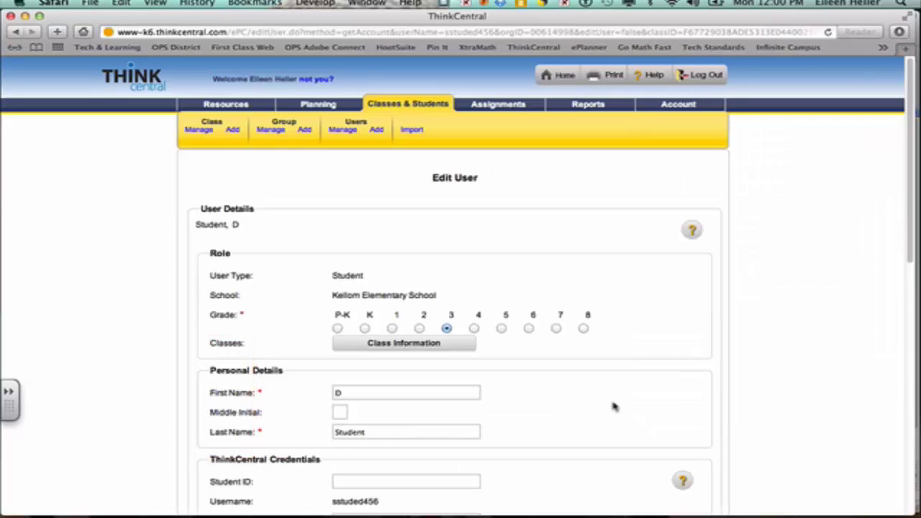
scroll(613, 407, "down", 10)
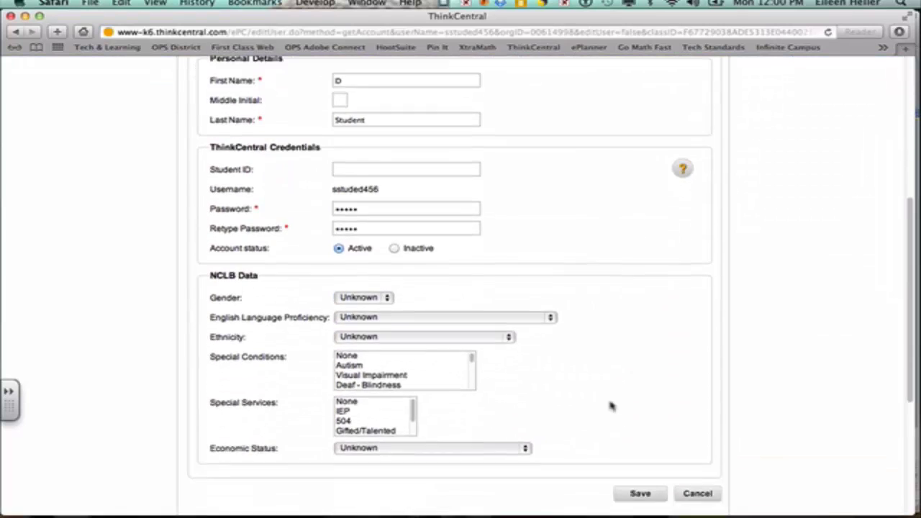
scroll(612, 407, "down", 1)
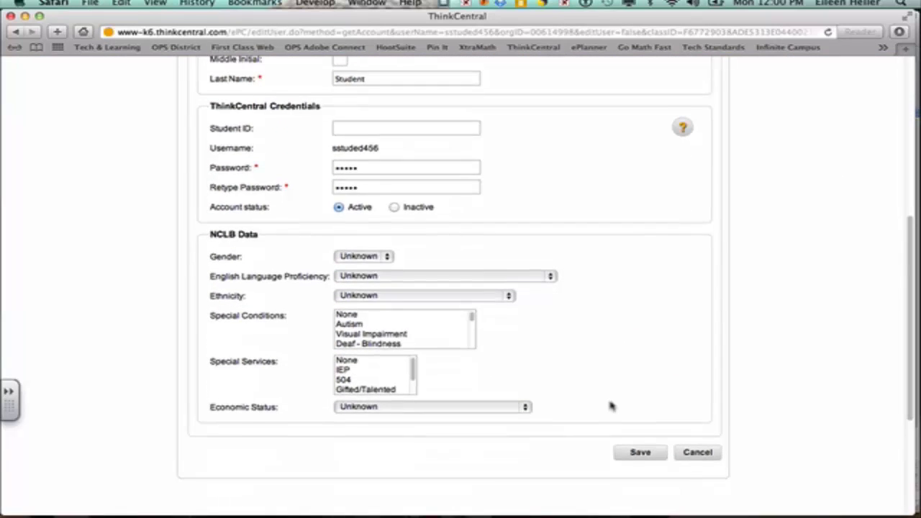
scroll(610, 407, "down", 2)
scroll(610, 407, "up", 7)
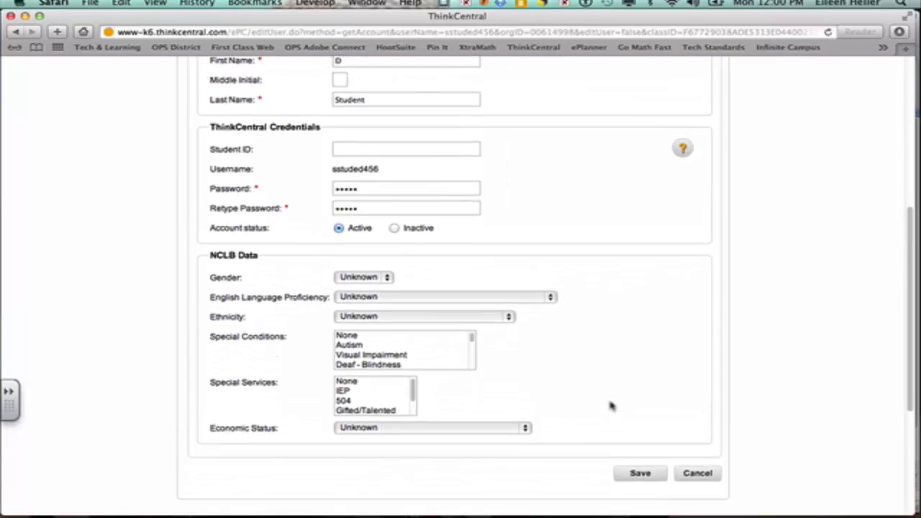
scroll(610, 406, "down", 5)
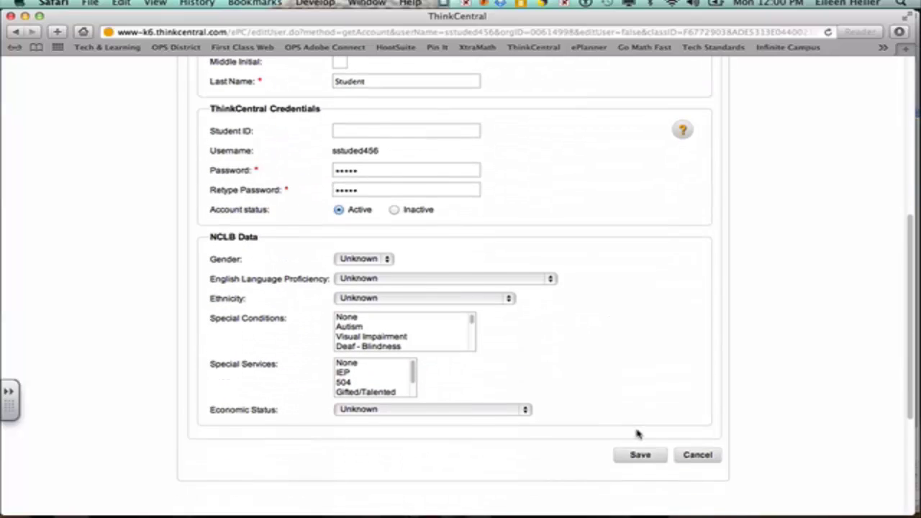
scroll(611, 374, "up", 2)
scroll(610, 374, "up", 8)
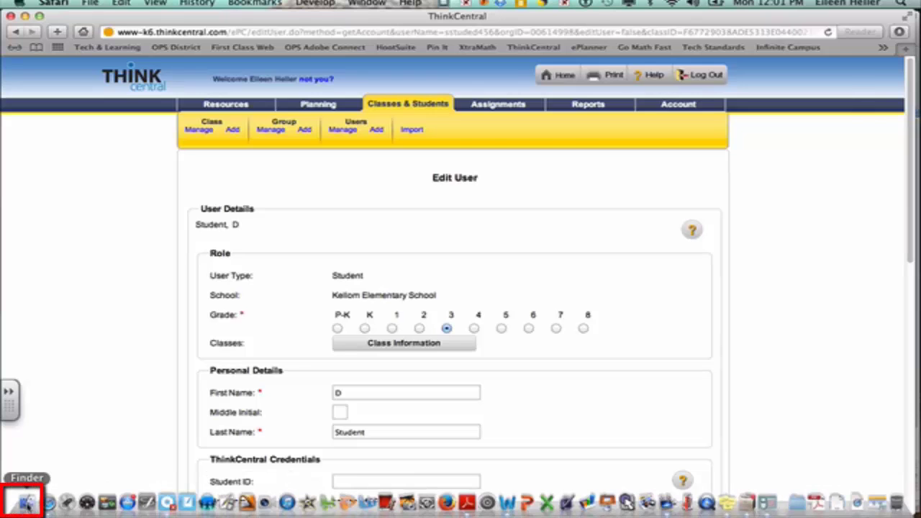
Find export_class_roster-2.csv in the Finder Downloads folder and open it in Excel.
left_click(27, 502)
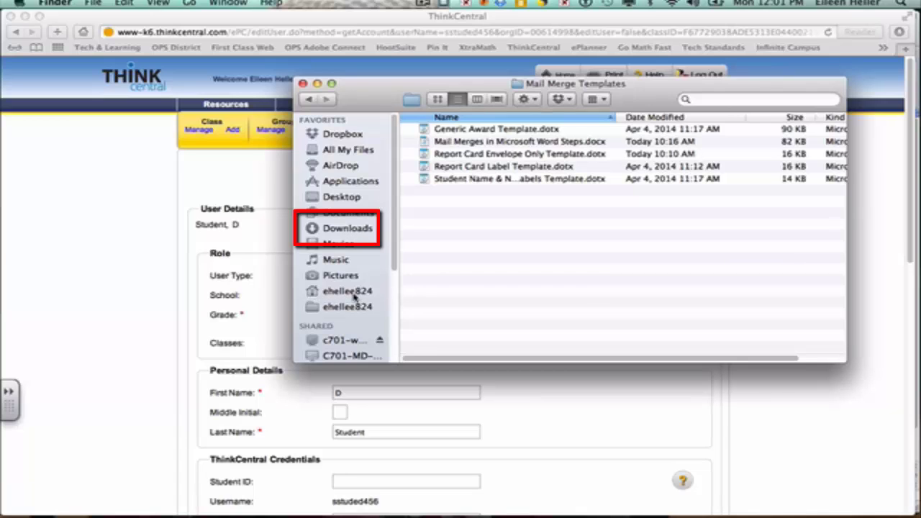
left_click(351, 292)
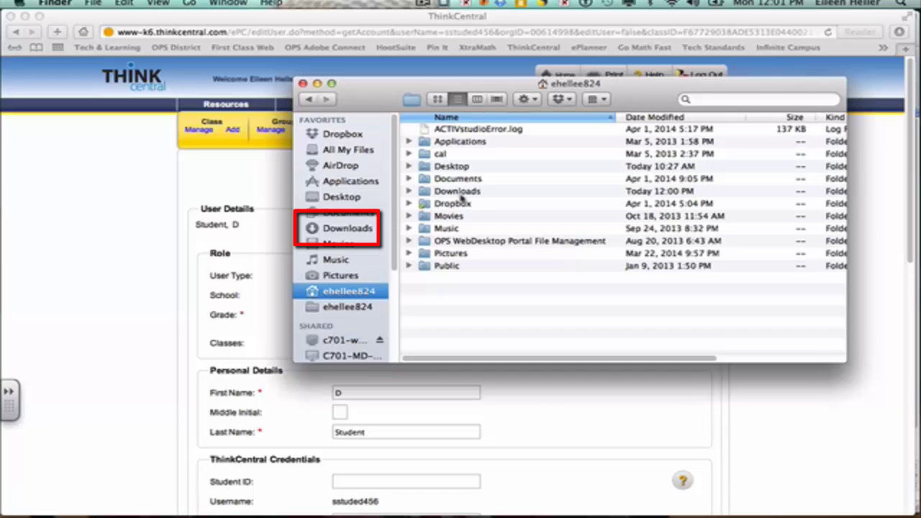
left_click(706, 101)
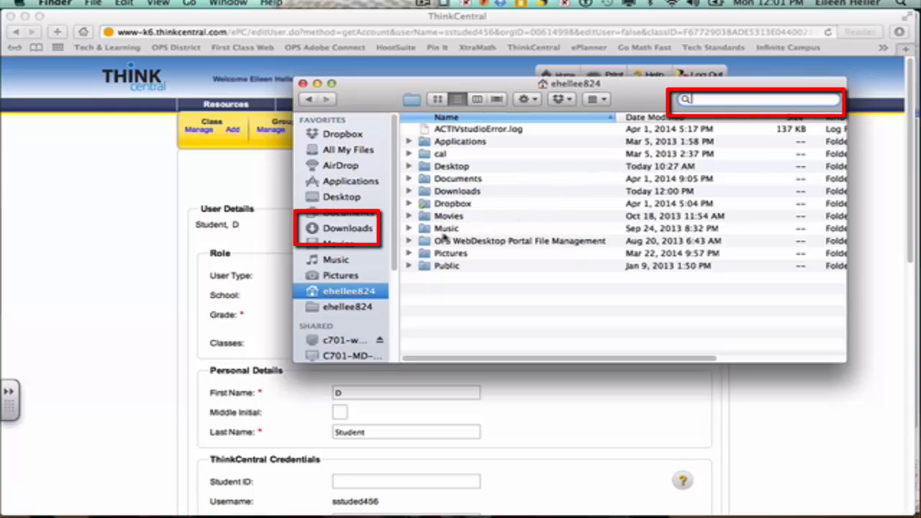
left_click(369, 228)
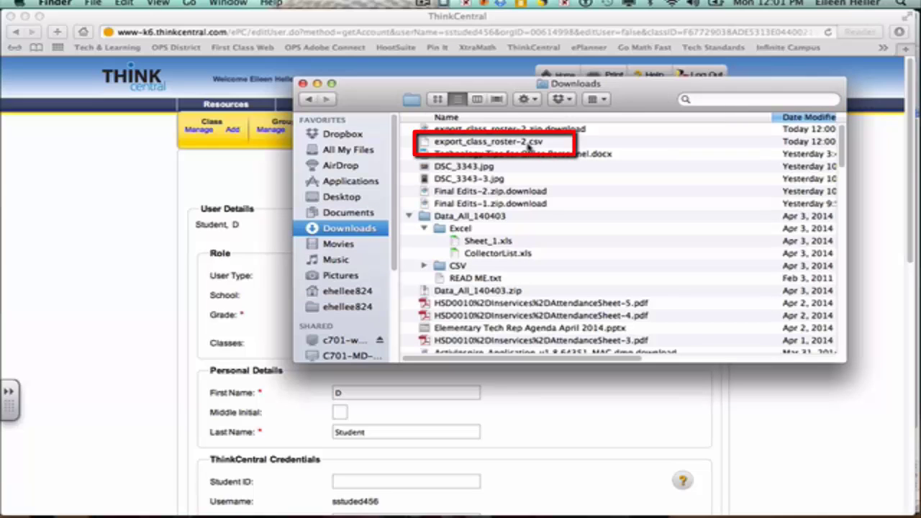
left_click(510, 144)
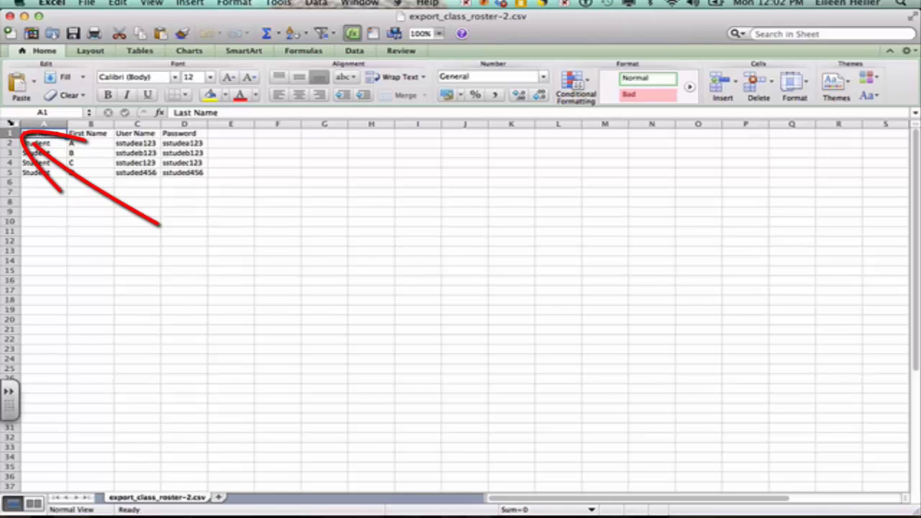
Select the whole sheet and set its font size to 16.
left_click(14, 124)
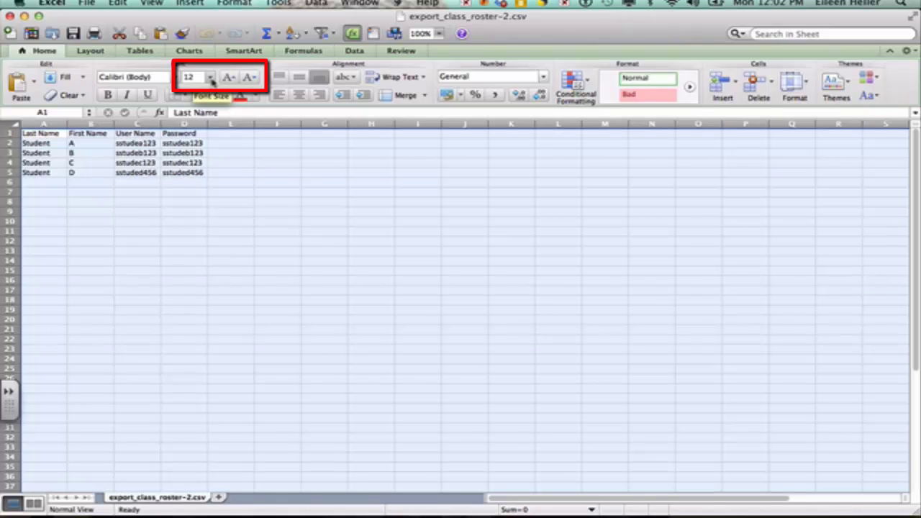
left_click(210, 77)
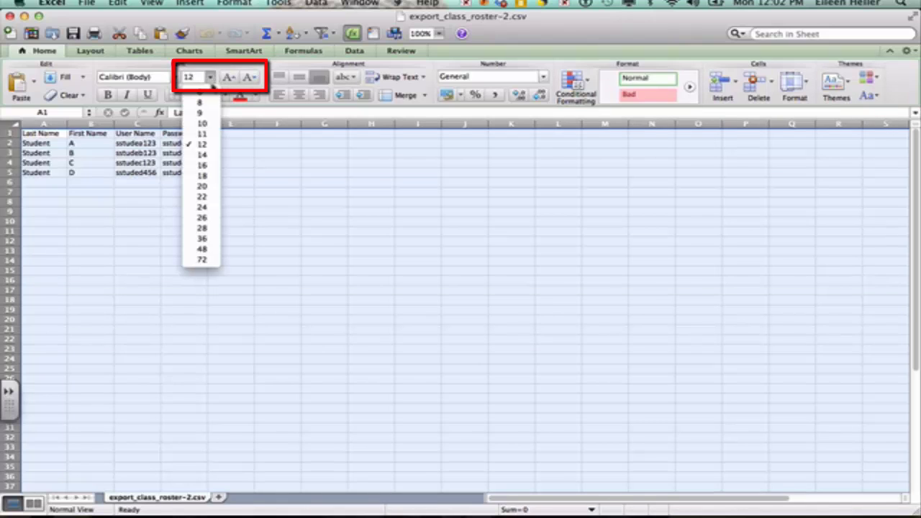
left_click(203, 167)
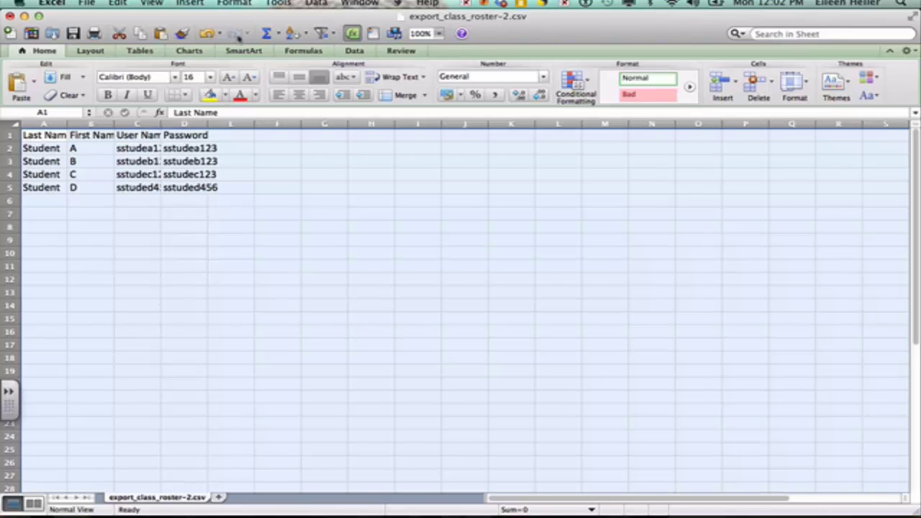
Look through the View and Format menus without changing anything.
left_click(238, 4)
mouse_move(152, 4)
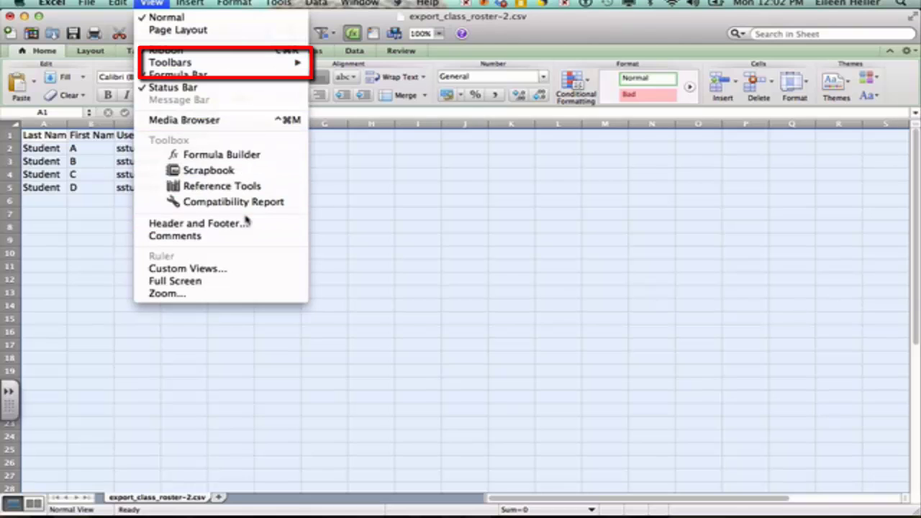
mouse_move(242, 66)
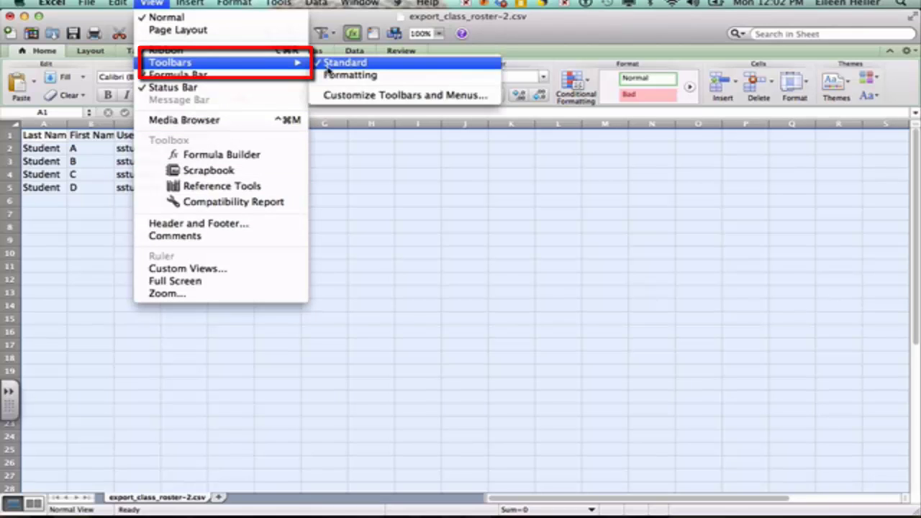
left_click(340, 149)
left_click(235, 3)
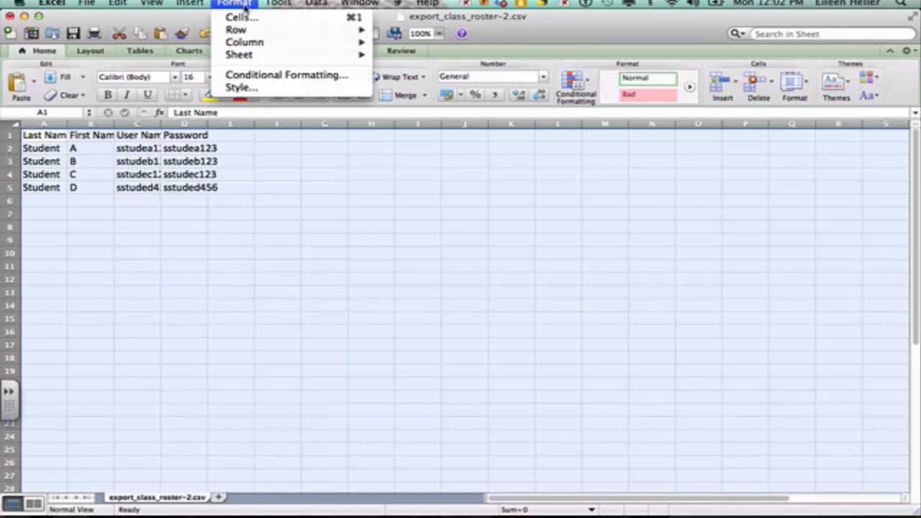
mouse_move(291, 4)
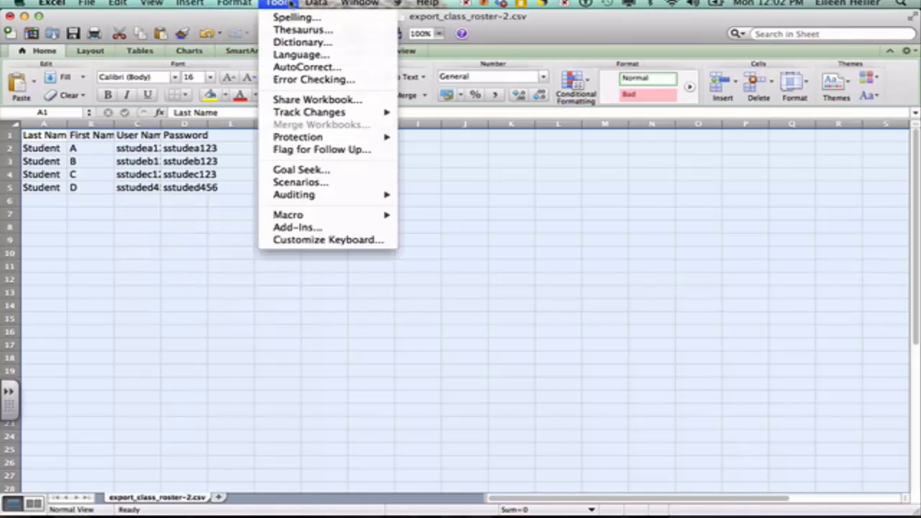
mouse_move(120, 4)
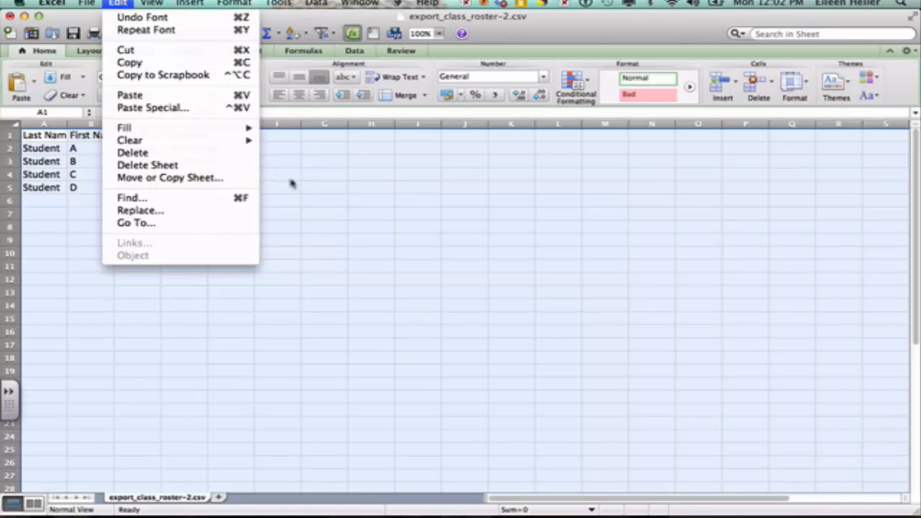
left_click(324, 202)
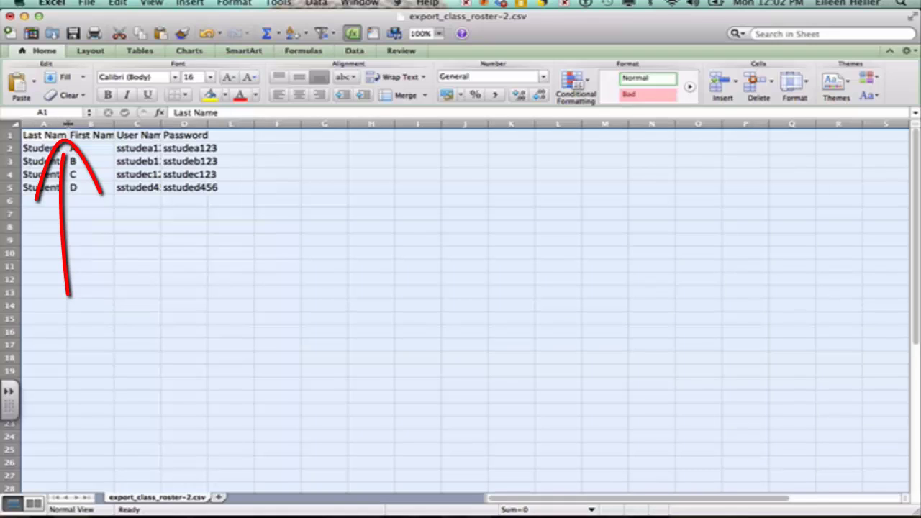
AutoFit columns A–D to their full text and make every roster row taller.
double_click(69, 125)
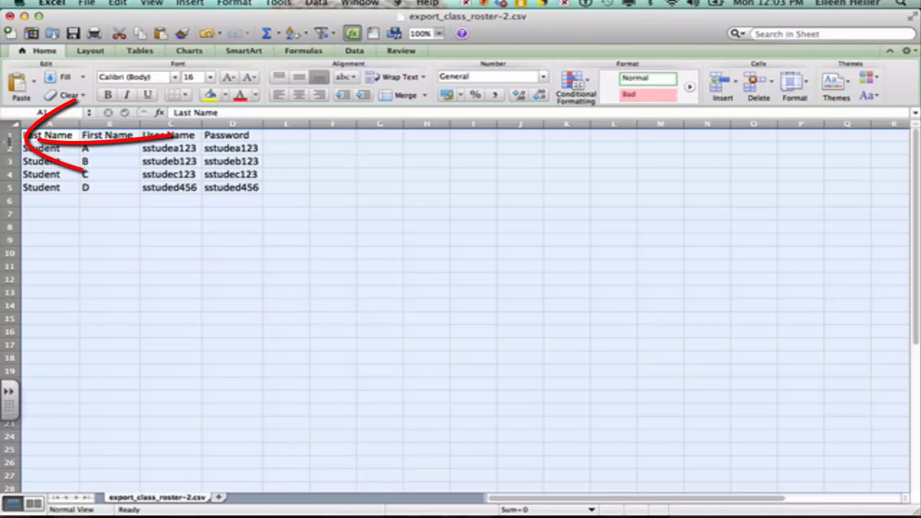
left_click_drag(9, 142, 9, 154)
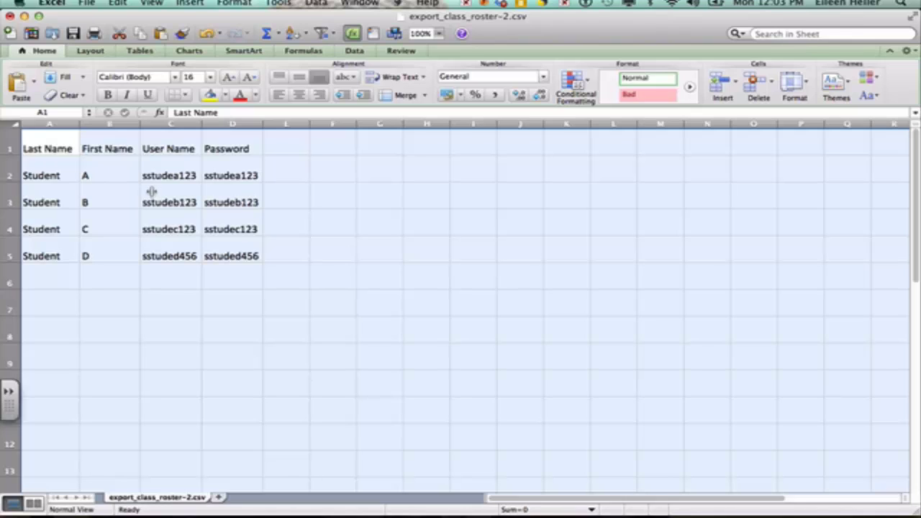
Enable Gridlines in Page Setup's Sheet options, then cancel the Print dialog without printing.
left_click(92, 4)
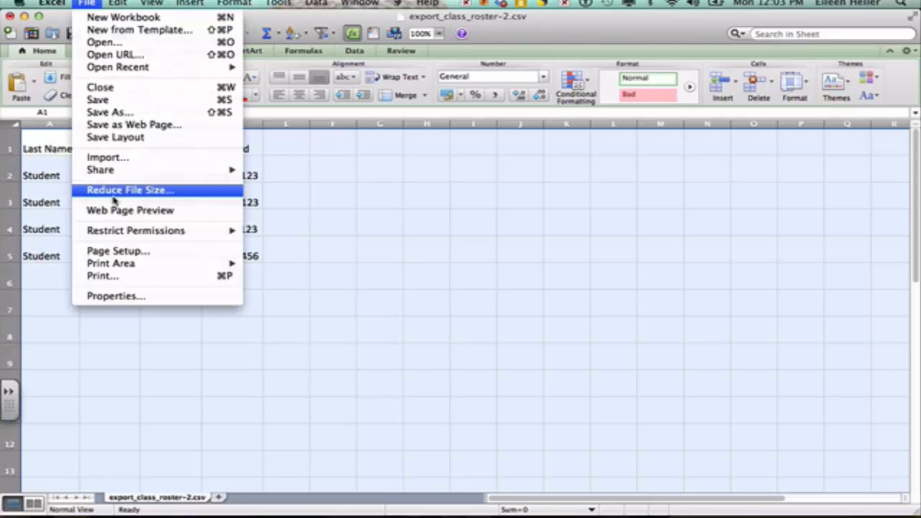
left_click(113, 277)
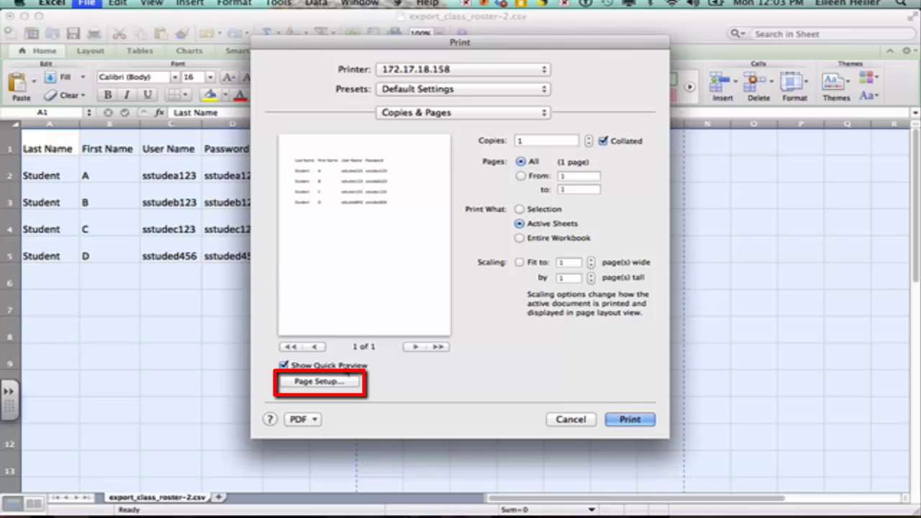
left_click(324, 383)
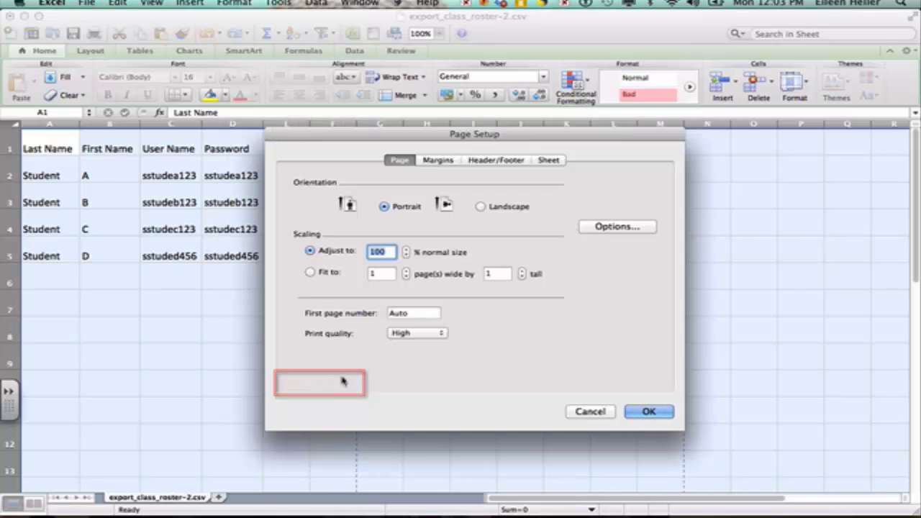
left_click(547, 161)
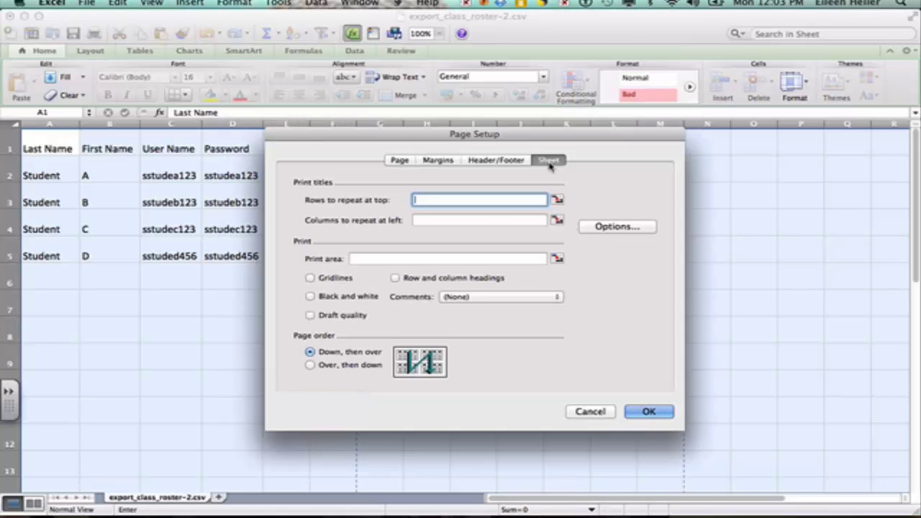
left_click(311, 278)
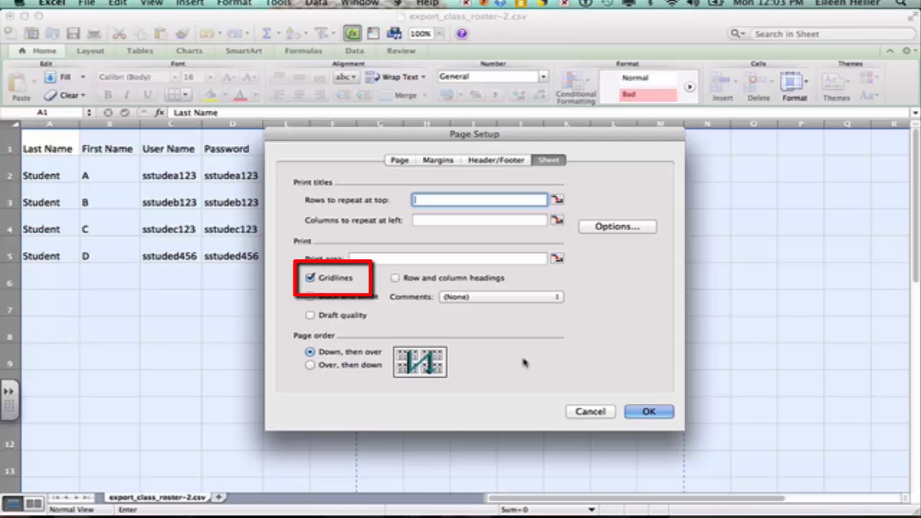
left_click(651, 412)
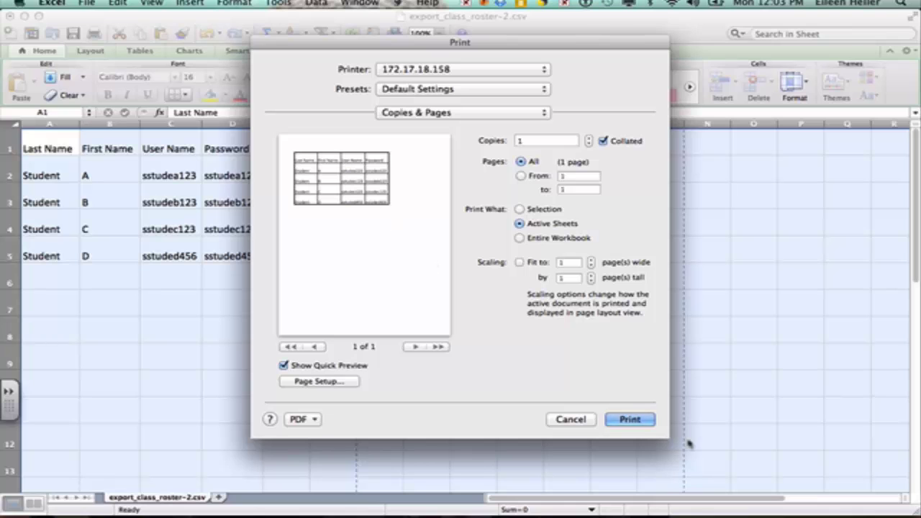
left_click(581, 418)
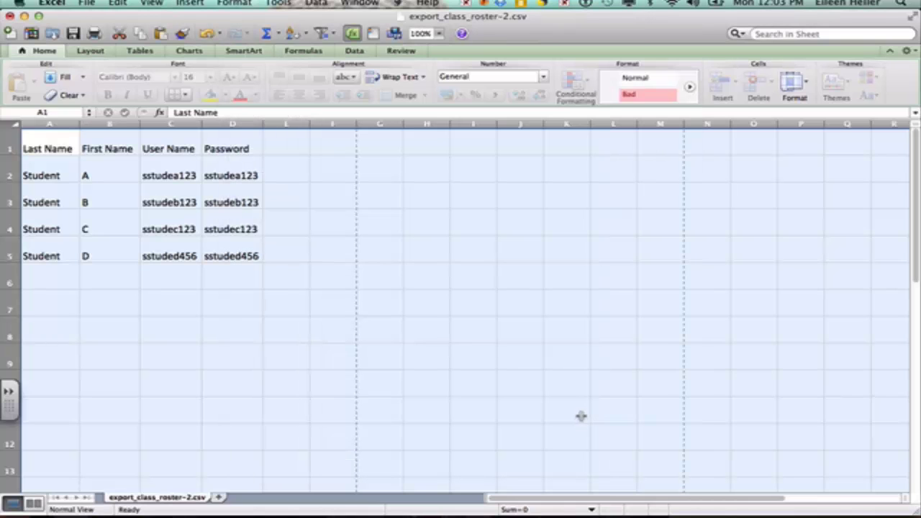
Close the Excel roster spreadsheet and the Finder Downloads window to bring ThinkCentral back to front.
left_click(24, 16)
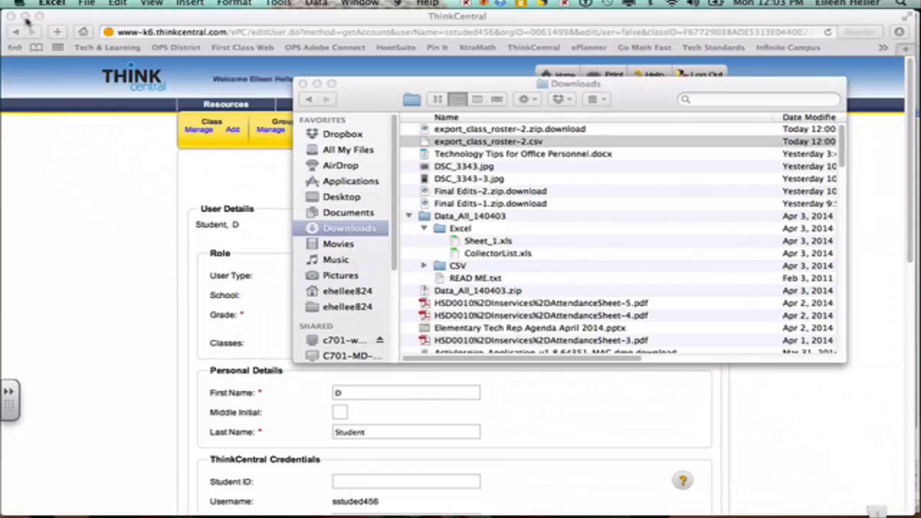
left_click(317, 84)
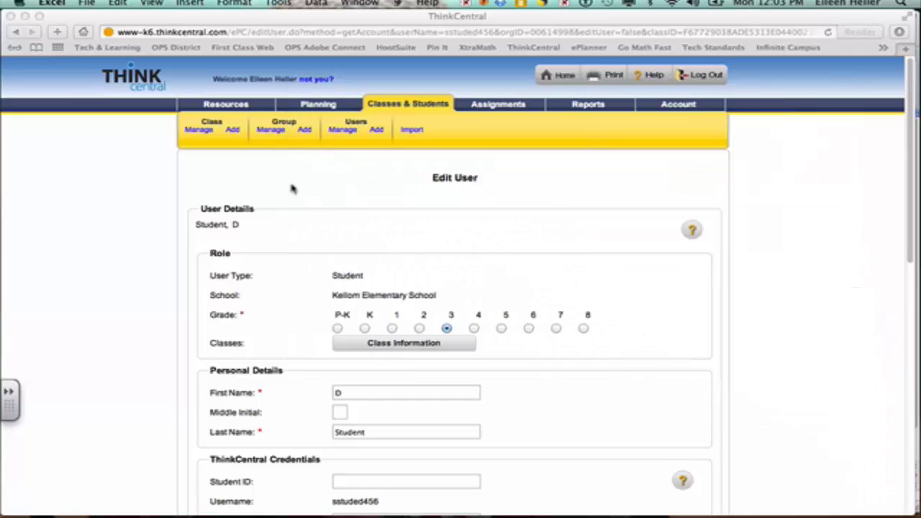